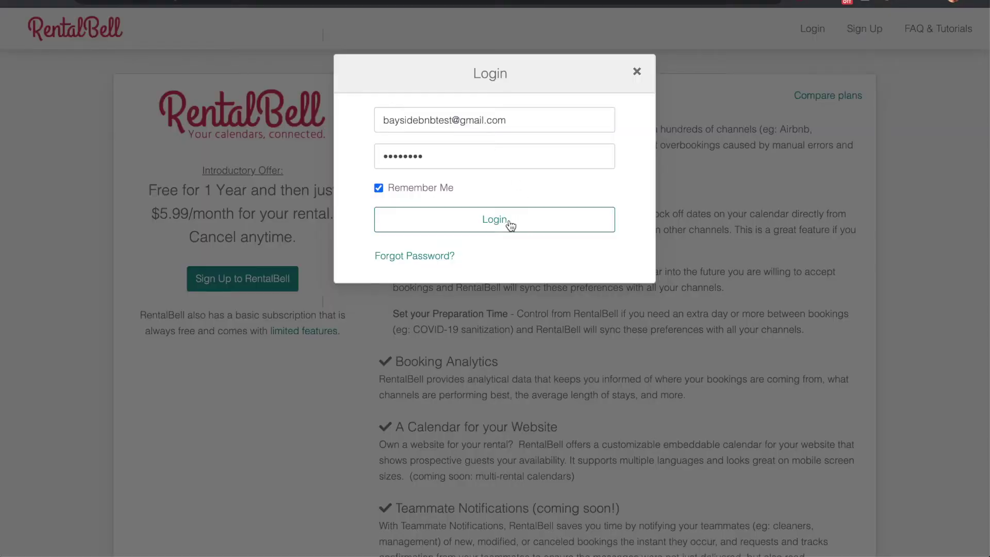
- Log in, create the rental 'Bayside BNB', and pick Airbnb as its channel calendar
click(511, 225)
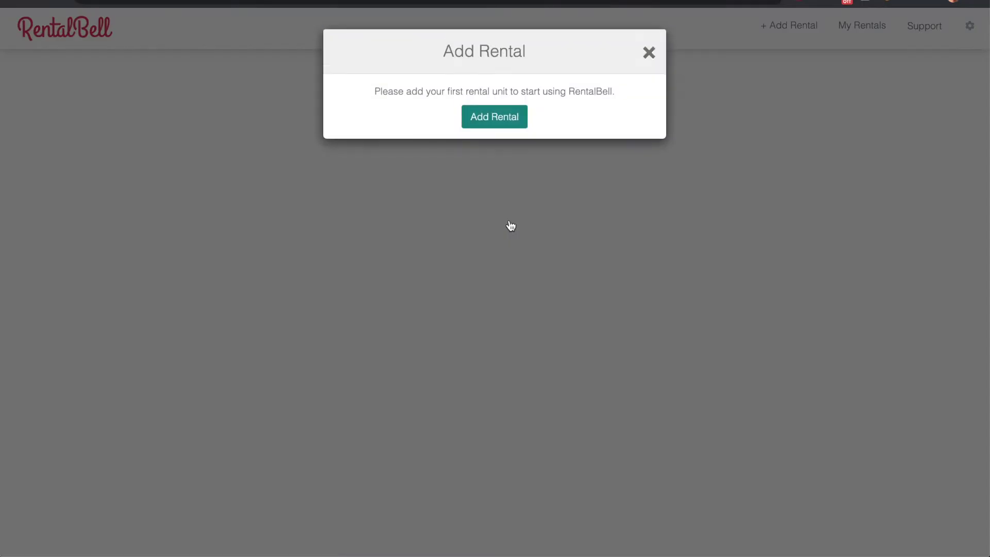
click(497, 129)
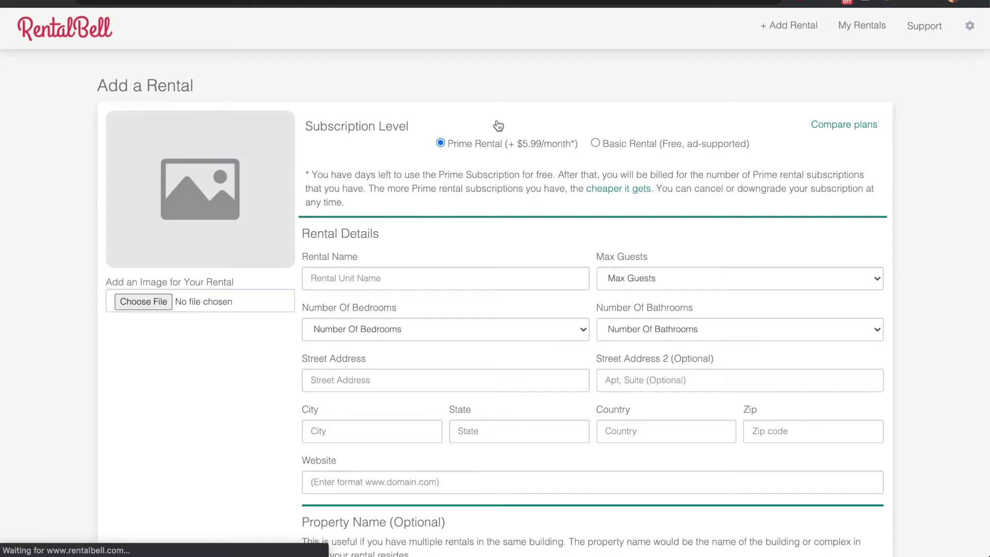
click(381, 332)
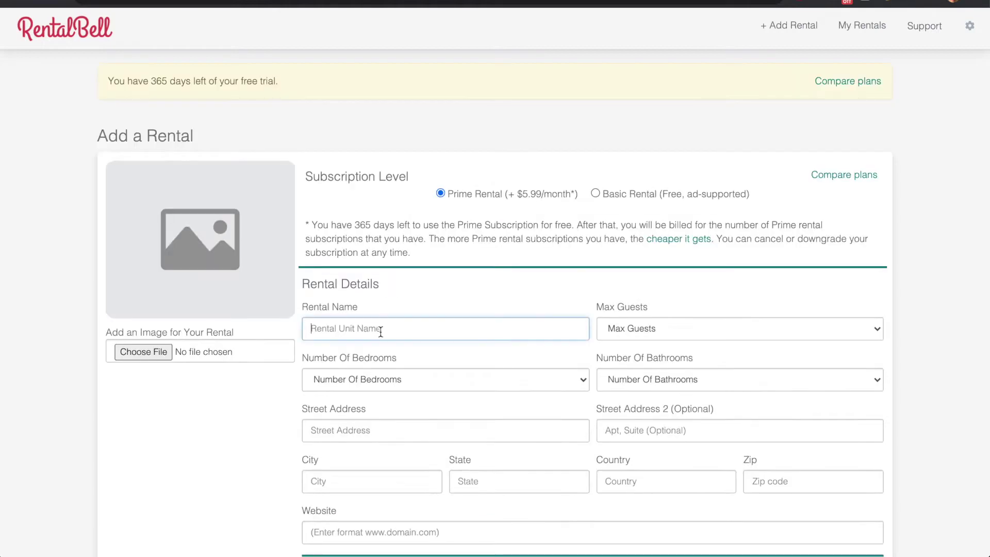
text(Bayside)
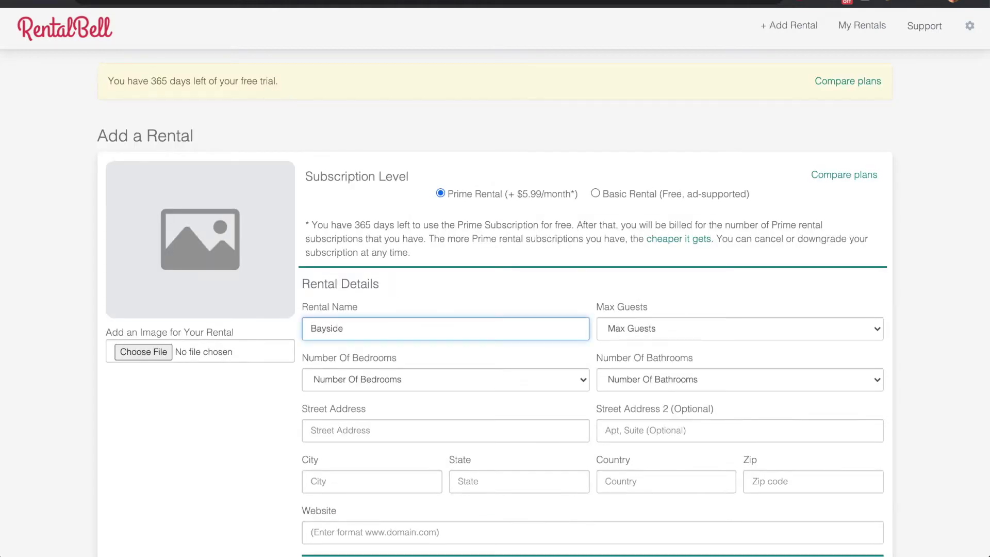
text( BNB)
scroll(485, 294, down, 4)
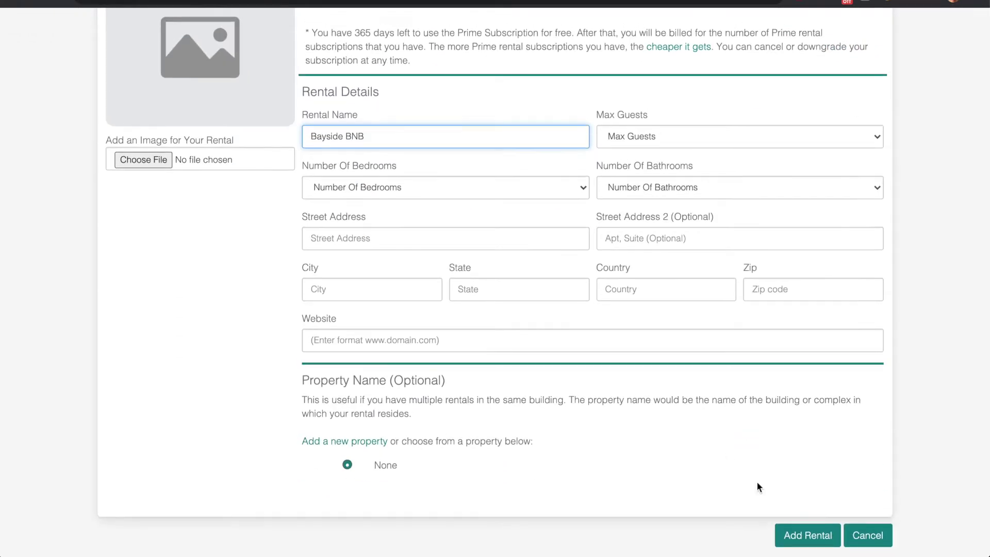
click(820, 536)
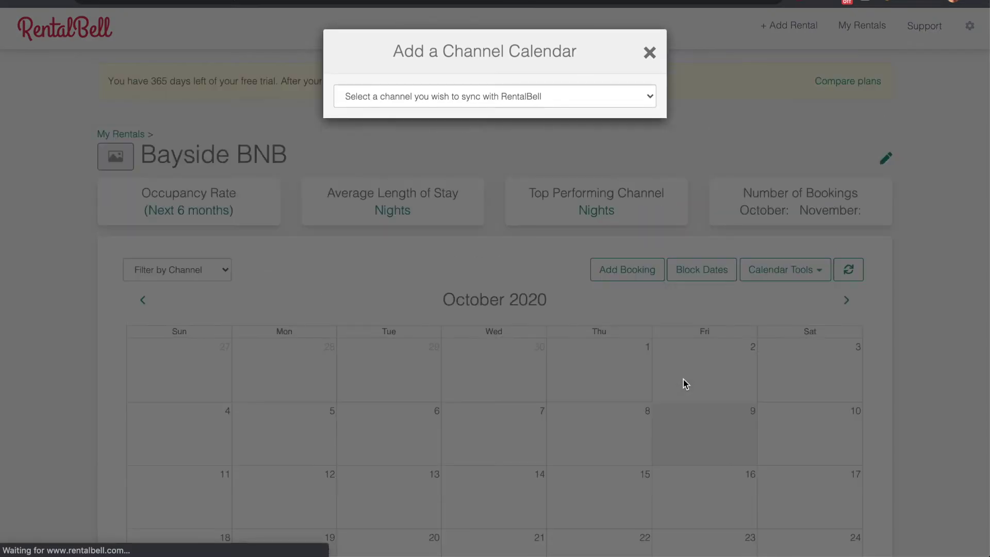
click(571, 98)
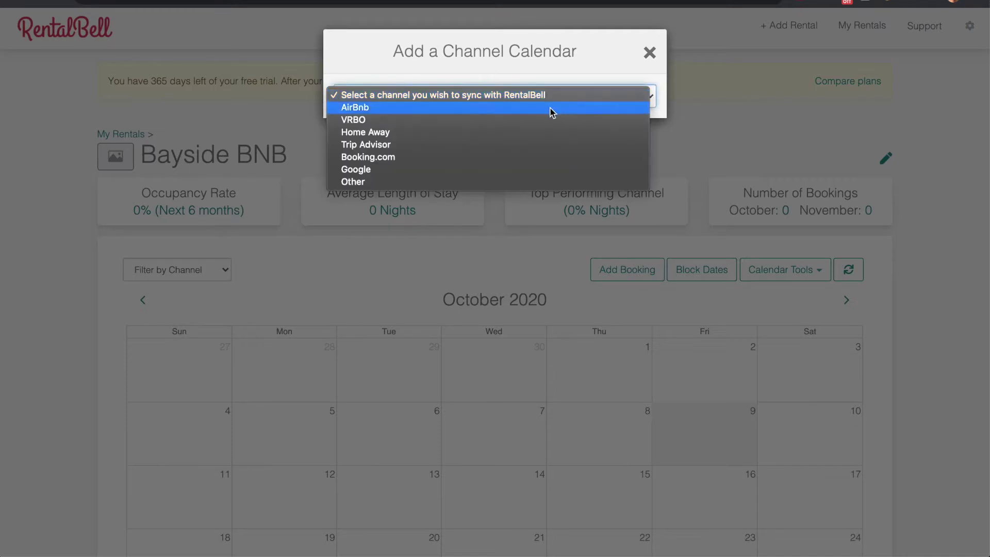
click(552, 108)
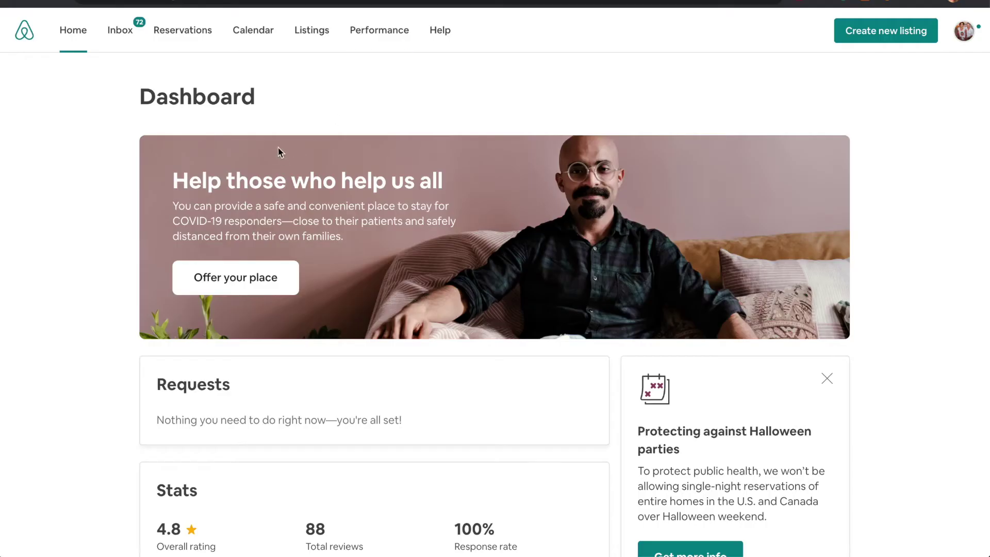
- Open the listing's availability settings, export its calendar, and select the iCal link
click(250, 36)
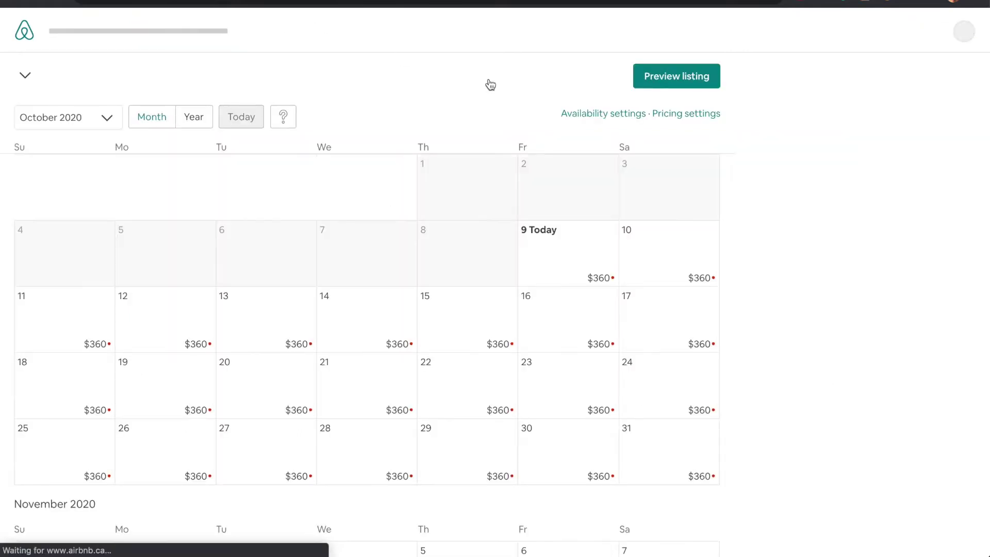
click(596, 115)
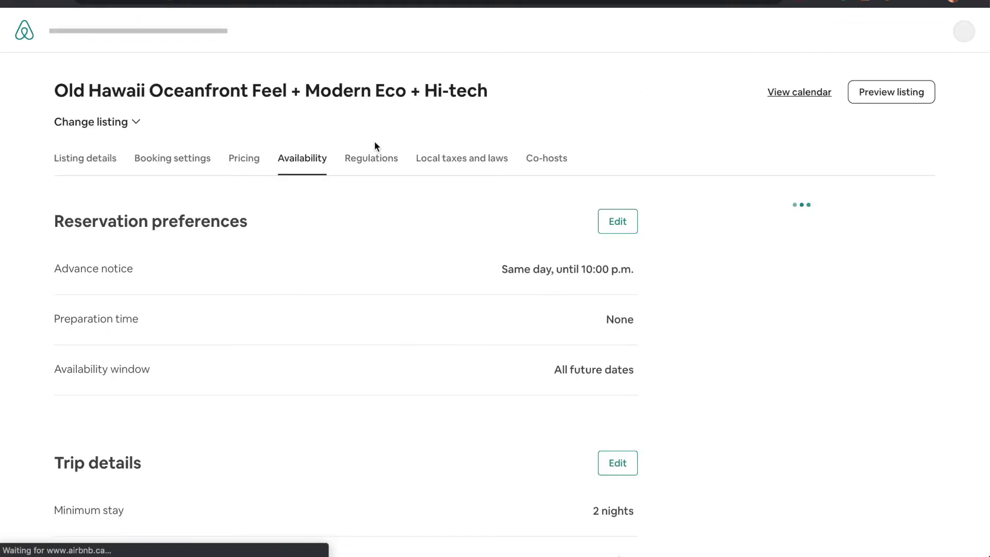
scroll(374, 141, down, 10)
scroll(374, 140, down, 5)
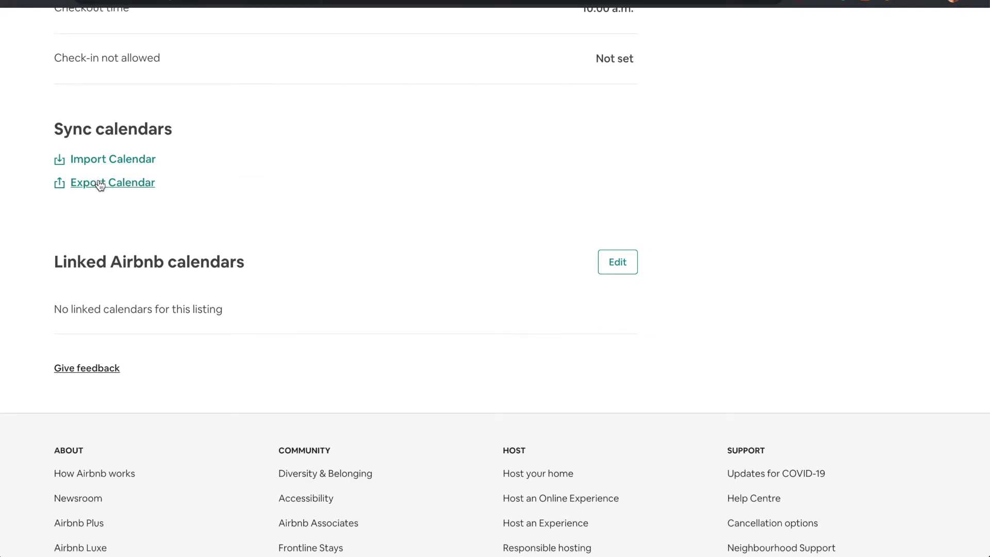
click(100, 184)
click(462, 309)
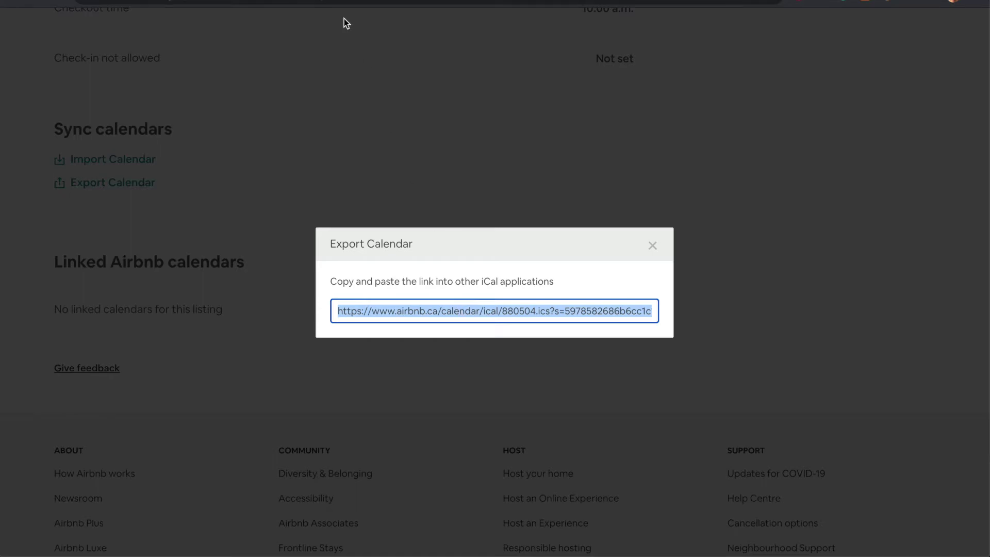
- Paste the Airbnb iCal link for Bayside BNB, import it, and copy RentalBell's export URL
click(343, 4)
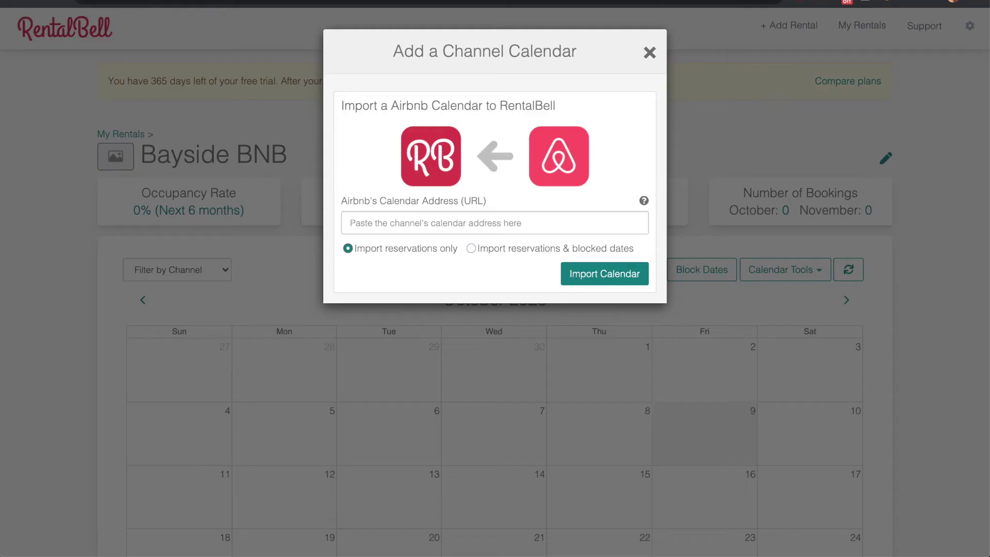
click(458, 226)
key(ctrl+v)
click(629, 142)
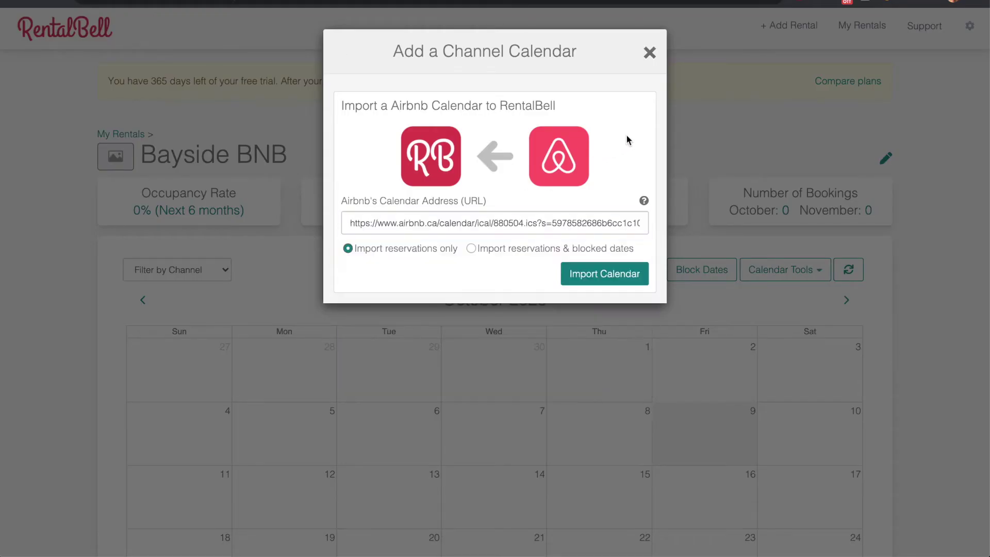
click(605, 279)
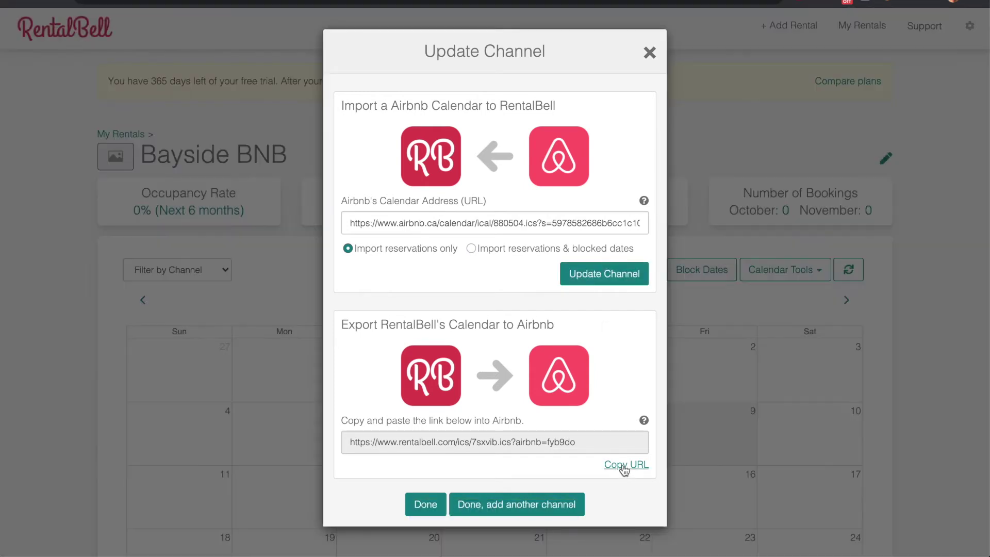
click(624, 466)
key(ctrl+c)
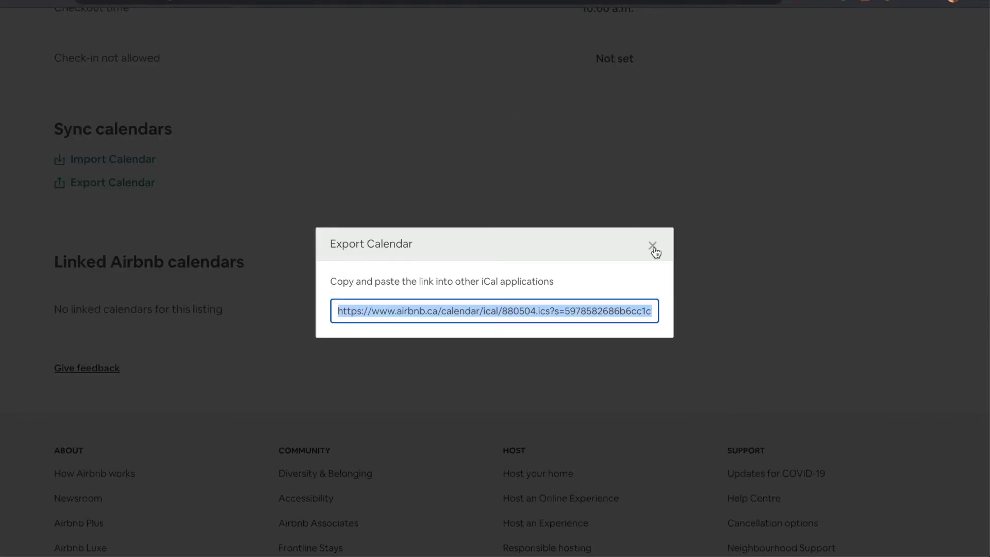
- Import the pasted RentalBell link into the Airbnb listing as a calendar named 'RentalBell'
click(653, 246)
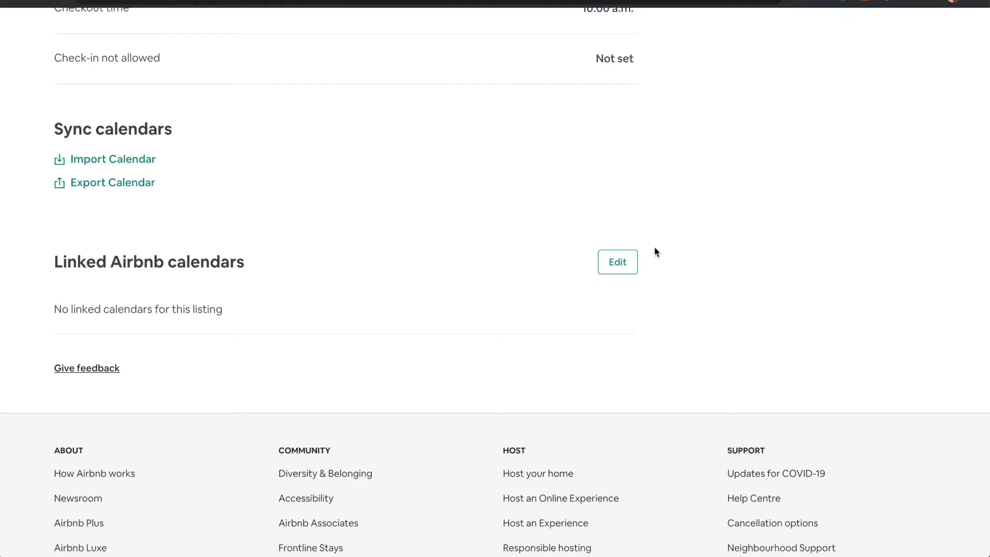
click(101, 161)
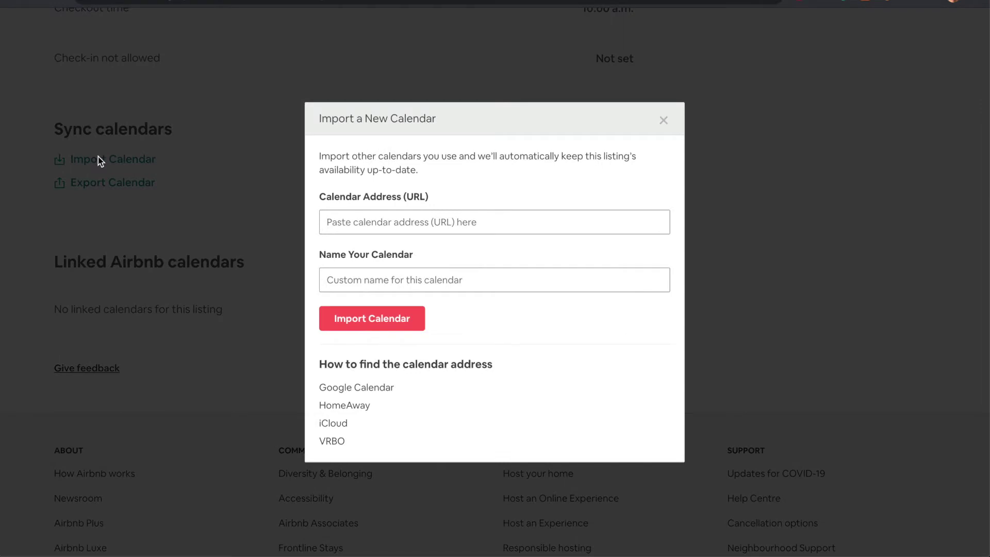
click(373, 216)
key(ctrl+v)
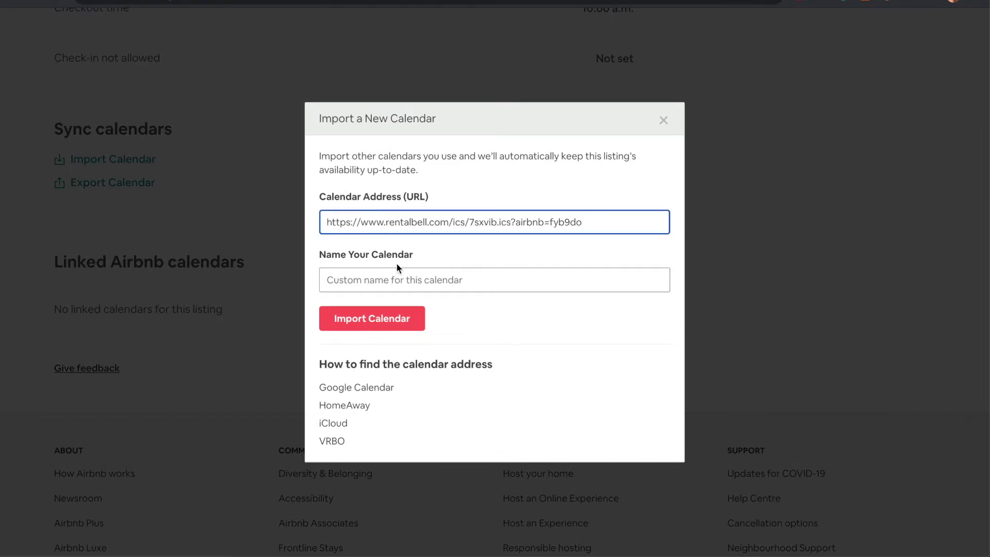
click(424, 284)
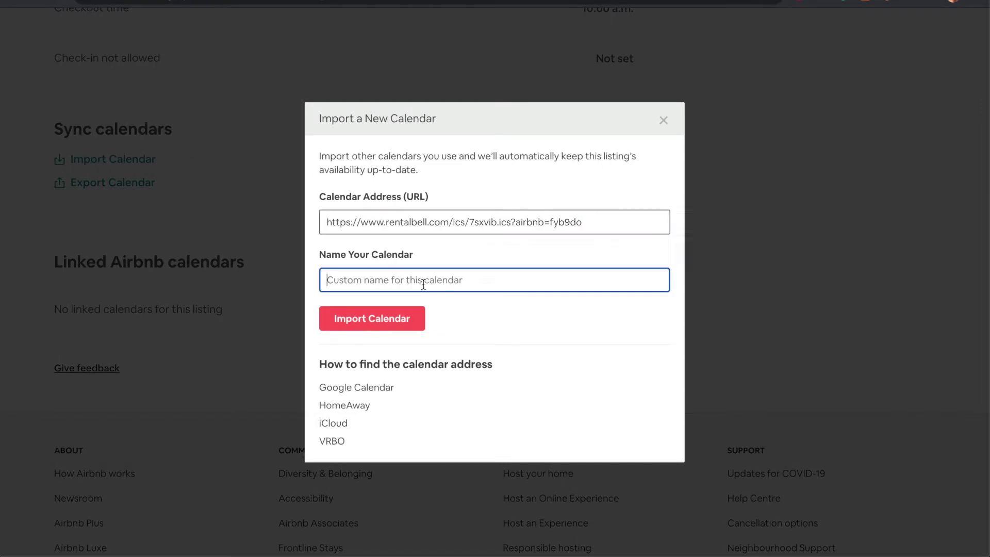
text(RentalBell)
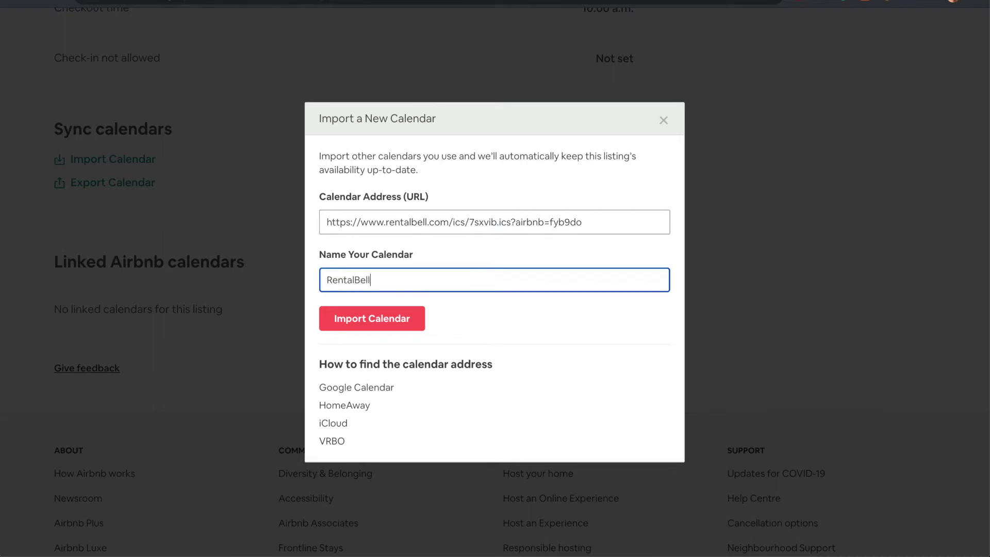
click(370, 317)
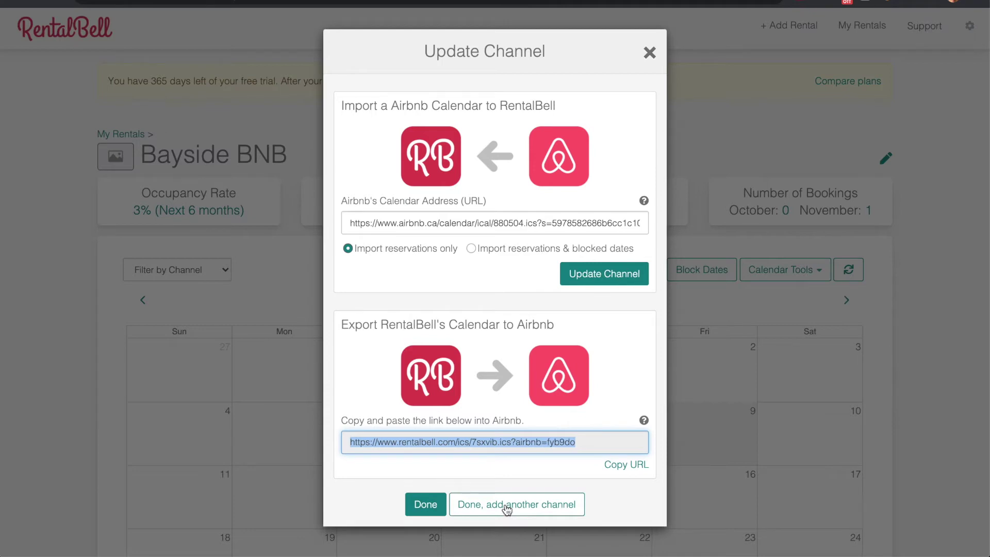
- Finish the Airbnb channel setup and agree to add an availability calendar to the website
click(426, 505)
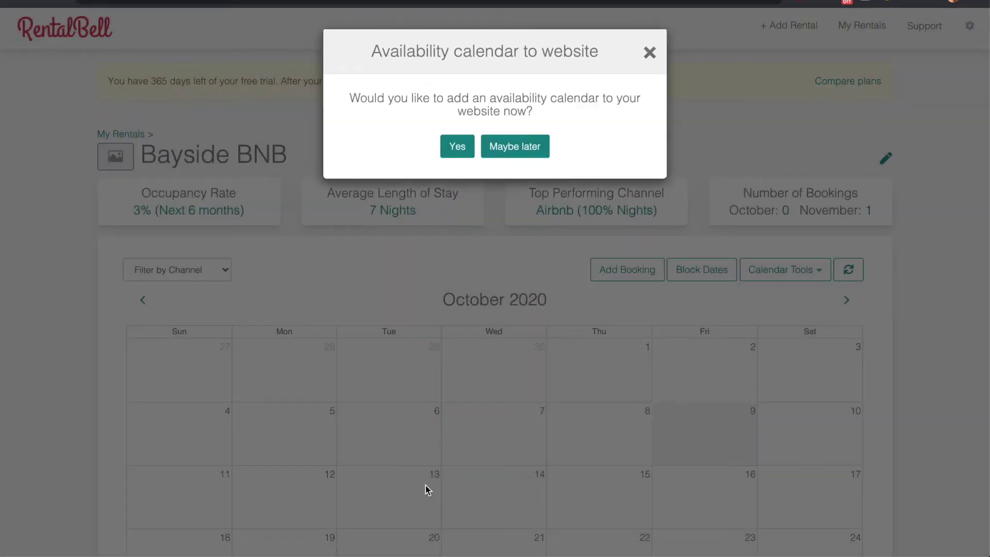
click(460, 146)
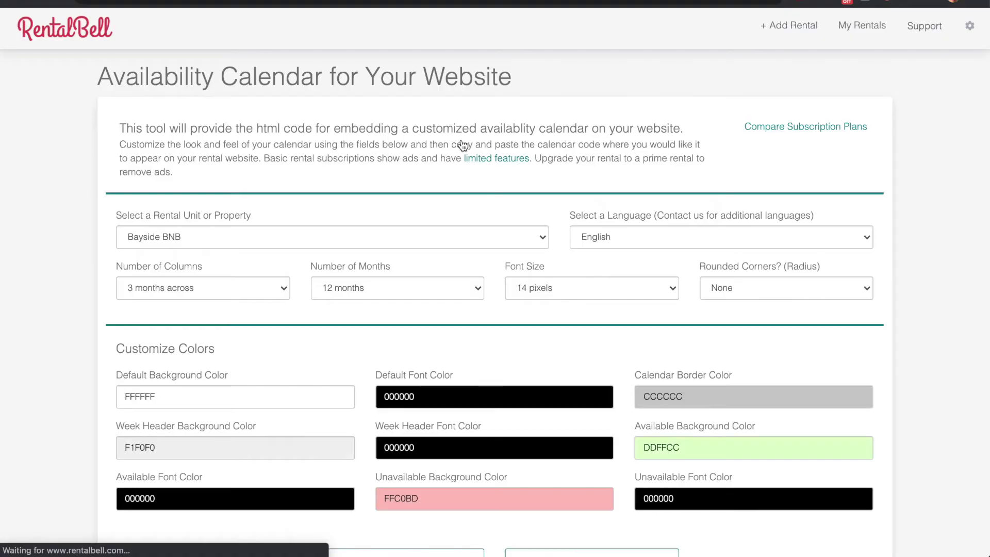
scroll(340, 166, down, 3)
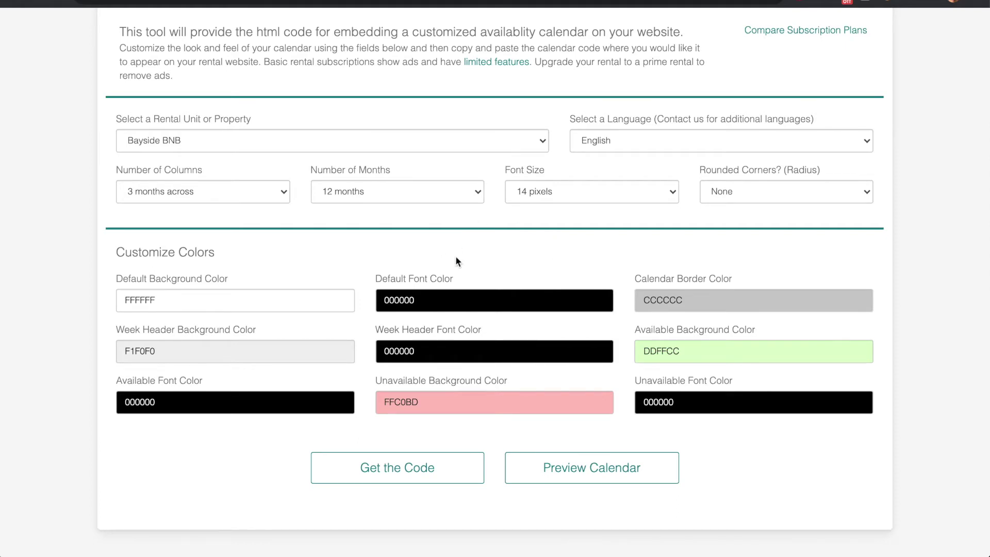
- Set the widget to 4 months across and 4 months, generate its code, and select the short link
click(281, 191)
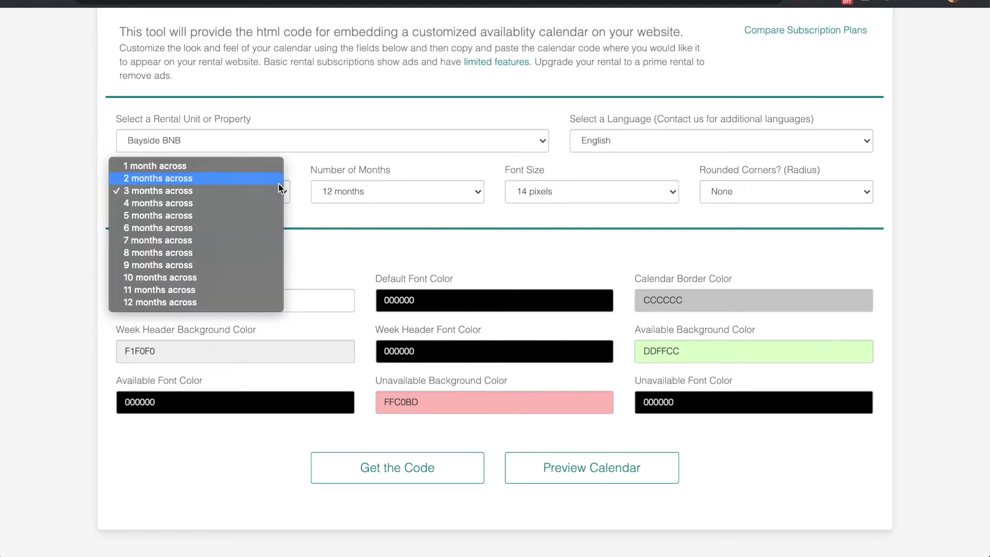
click(259, 206)
click(351, 190)
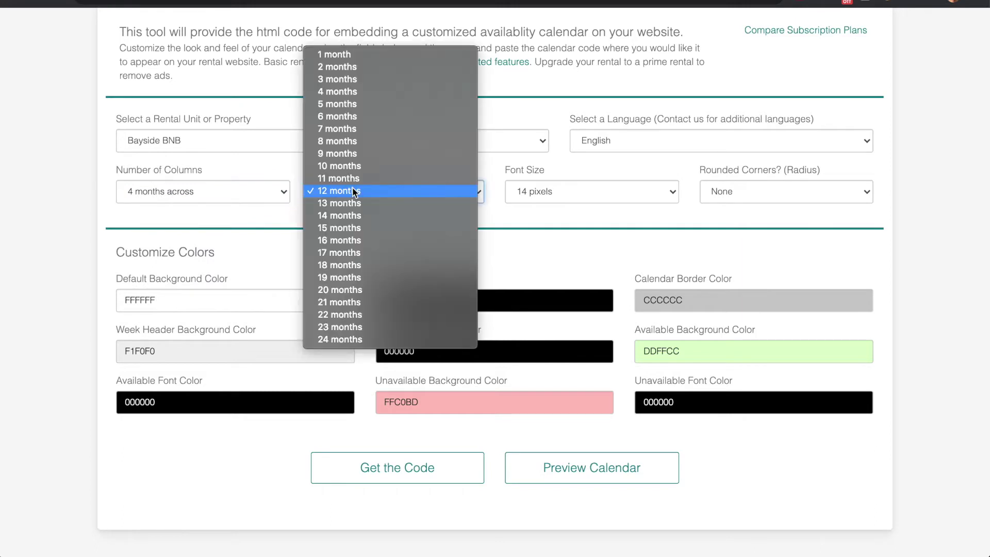
click(352, 92)
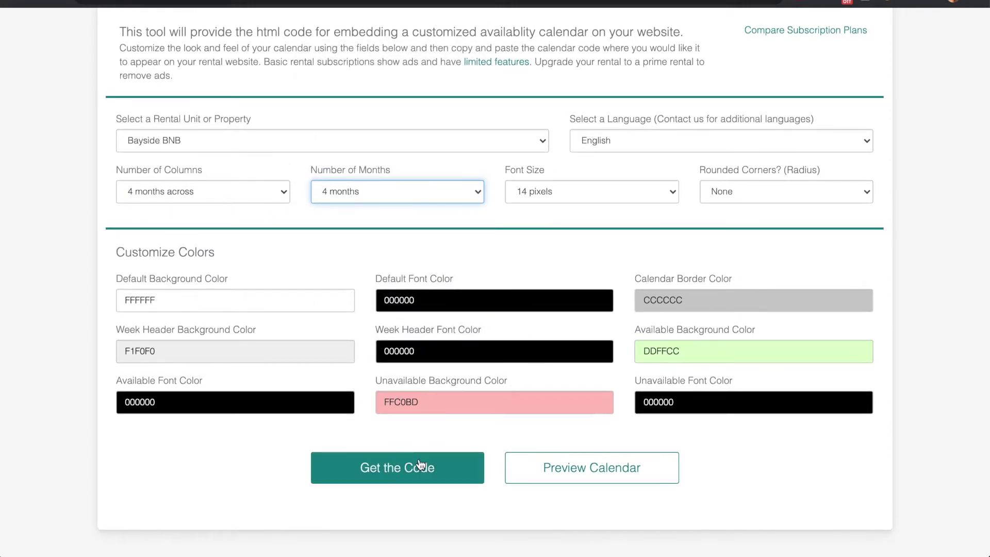
click(421, 465)
scroll(419, 459, down, 4)
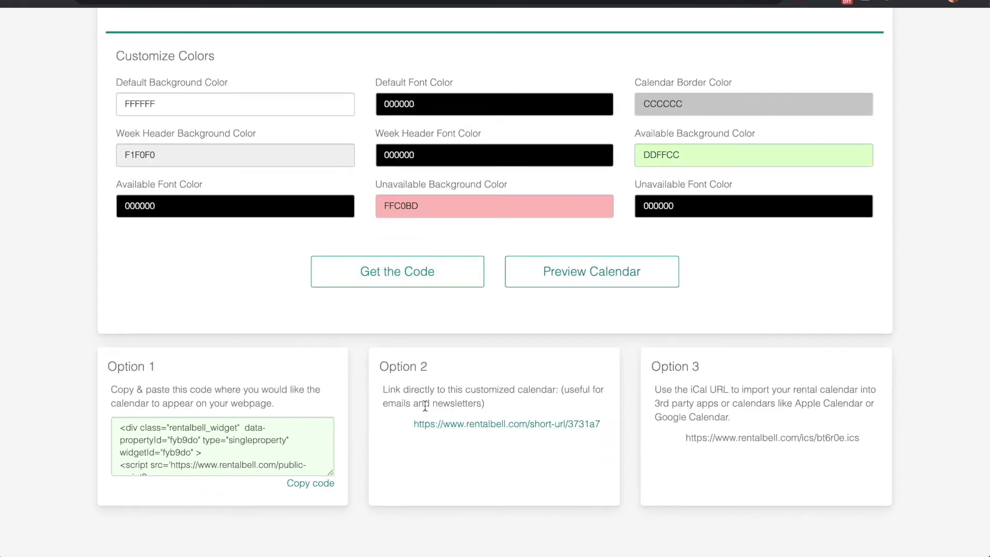
drag(604, 422, 415, 421)
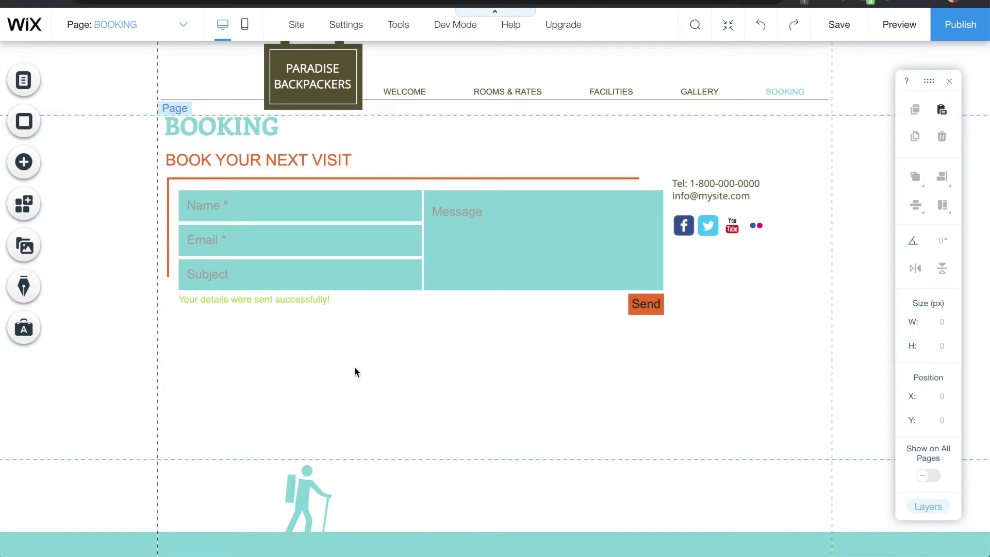
- Add an 'Embed a Site' HTML box and place it below the contact form
click(23, 164)
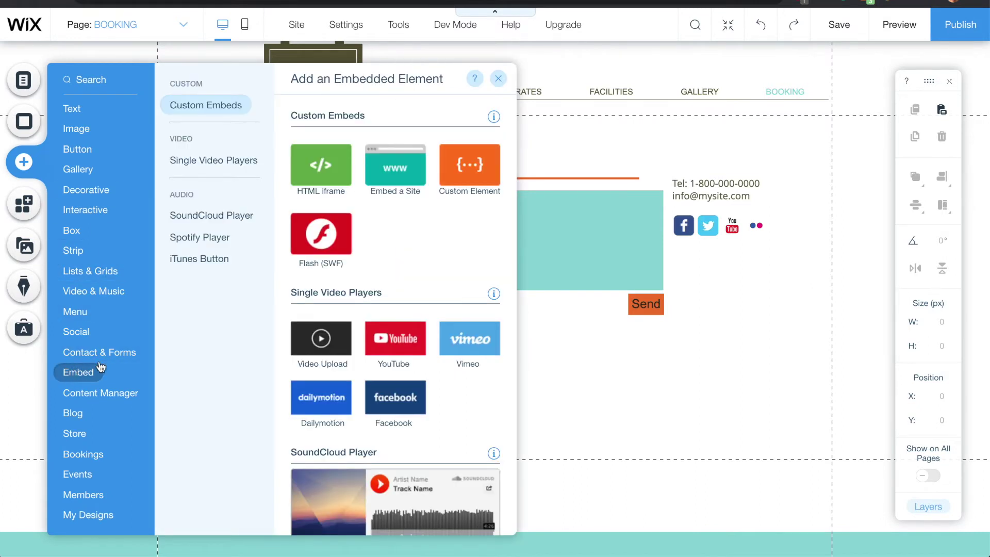
click(390, 175)
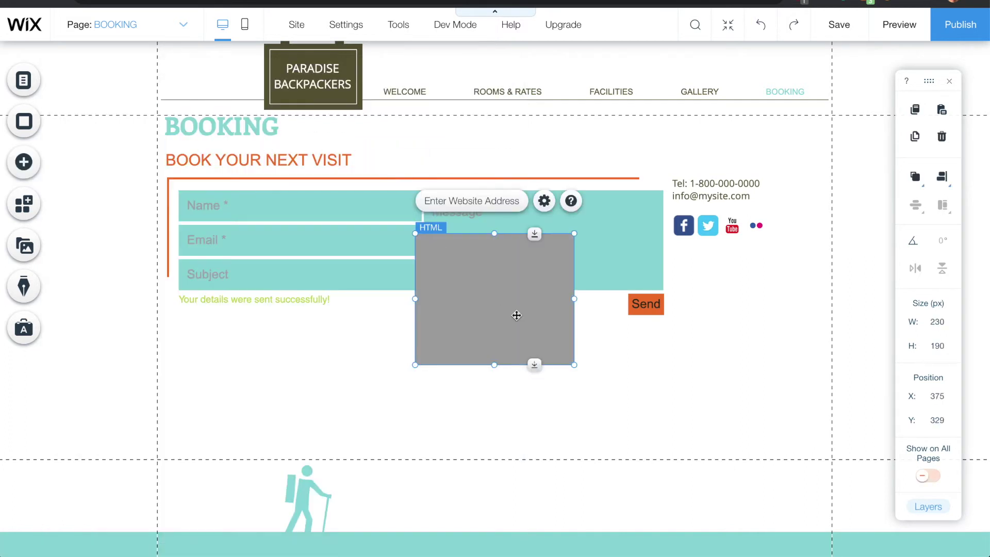
drag(517, 314, 276, 413)
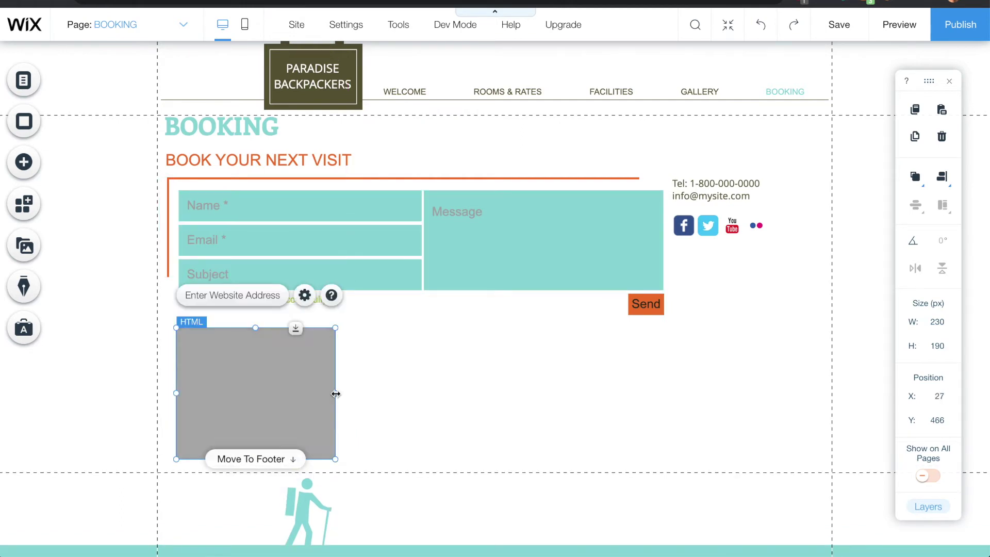
- Resize the embed to 925×277 and set its address to the RentalBell calendar link
drag(336, 393, 814, 385)
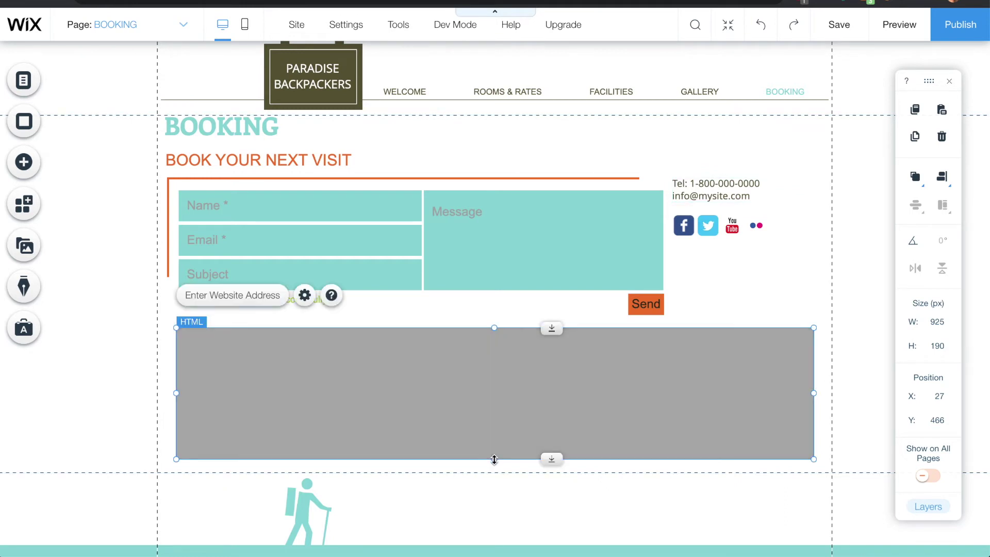
drag(494, 460, 494, 518)
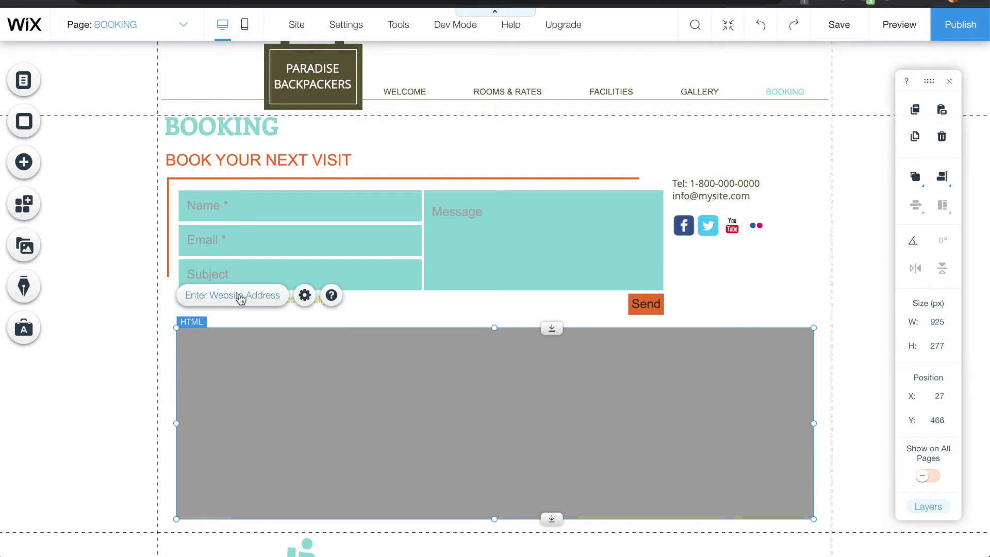
click(241, 298)
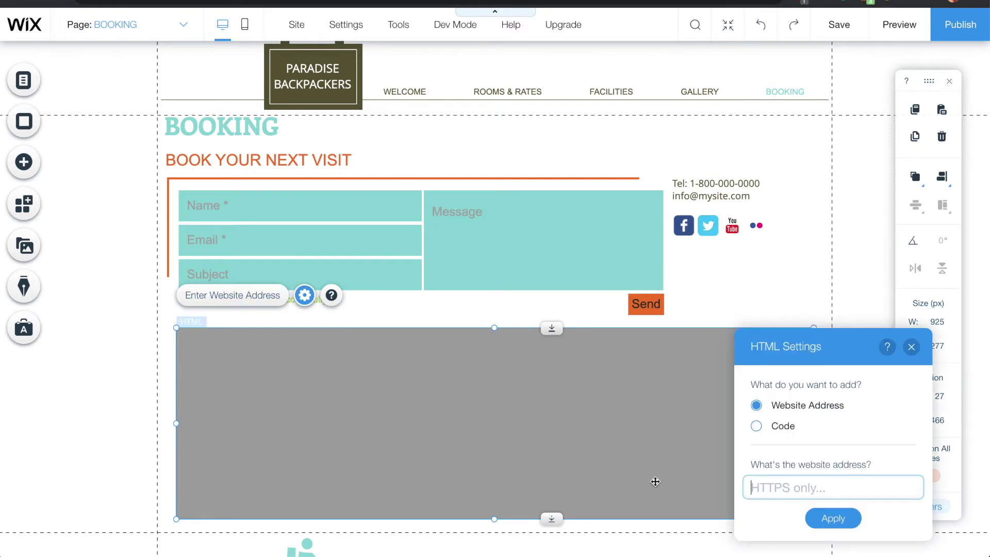
key(ctrl+v)
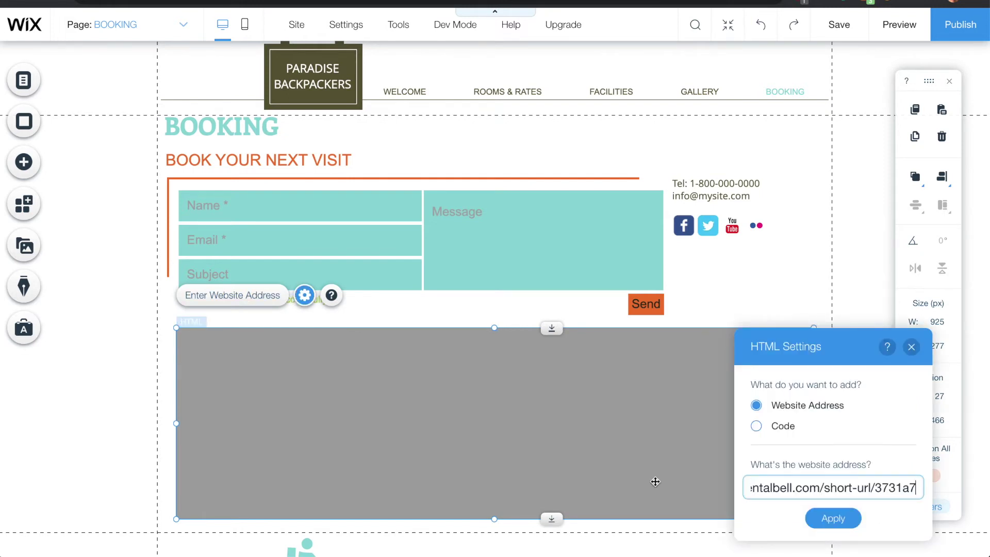
click(829, 518)
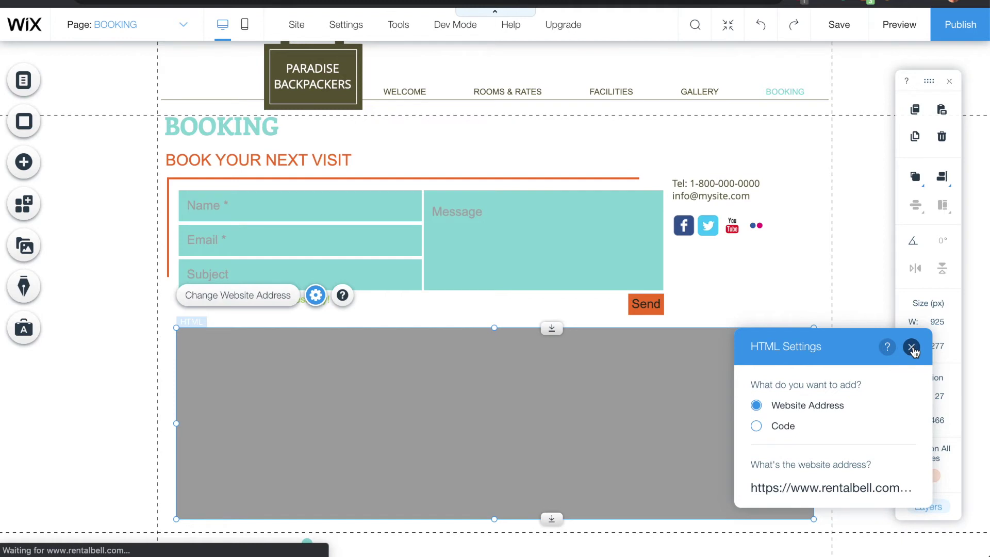
click(912, 347)
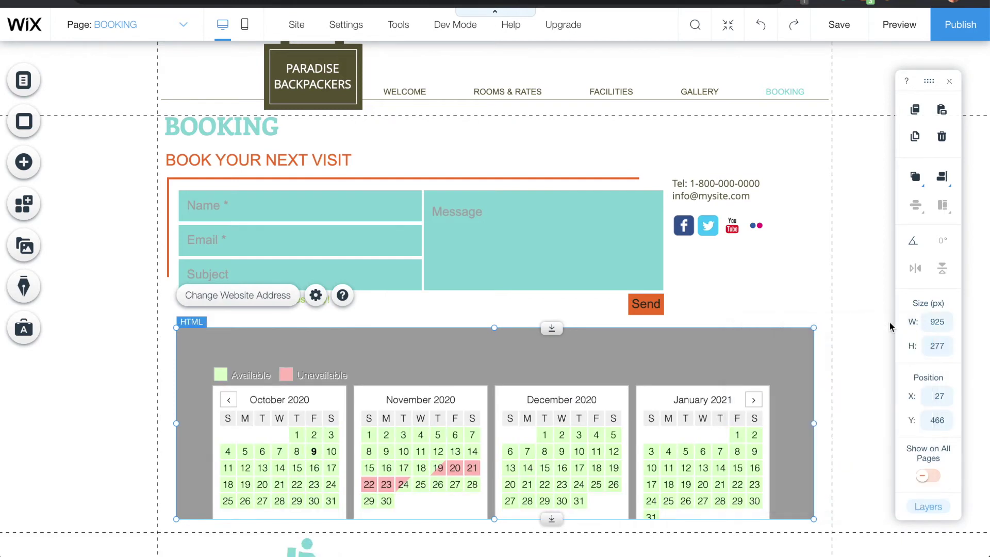
- Stretch the calendar embed to about 925×349 and deselect it so the page saves
click(807, 292)
scroll(807, 291, down, 3)
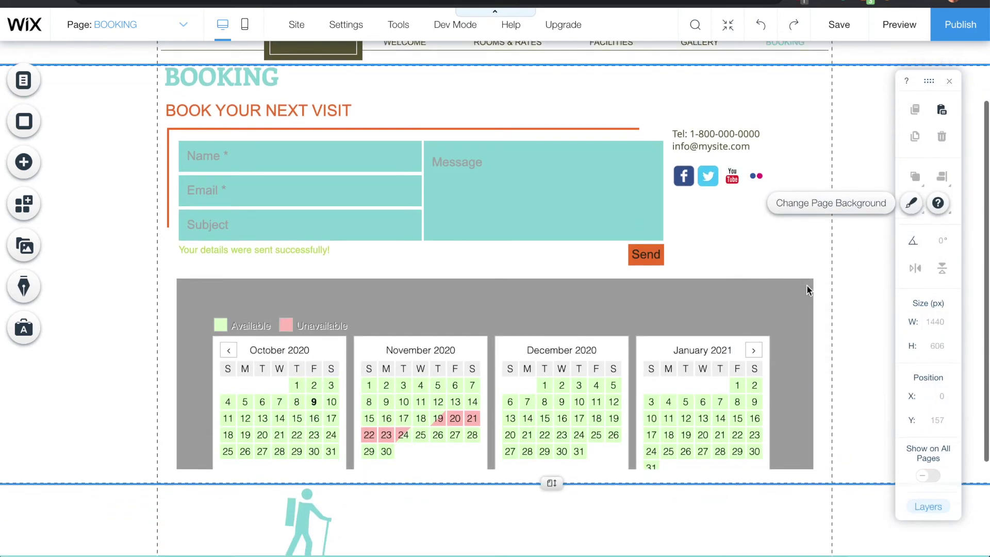
click(807, 287)
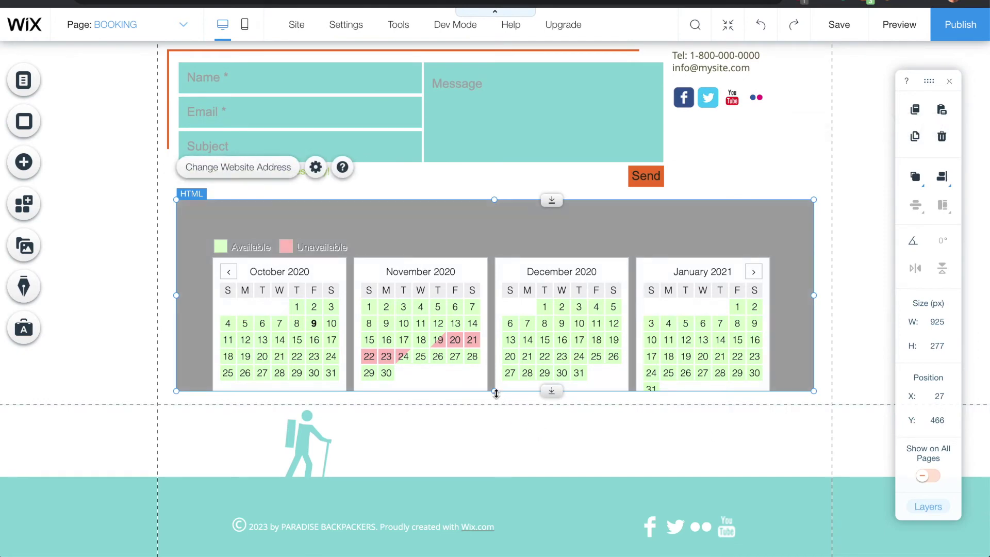
drag(495, 392, 490, 442)
click(785, 153)
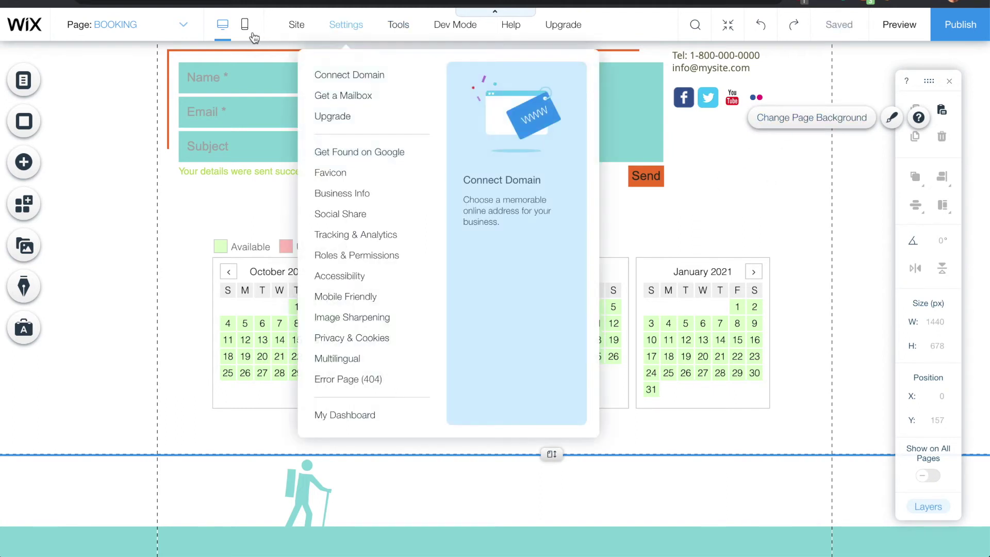
- Switch to the mobile layout and start lengthening the calendar embed
click(245, 26)
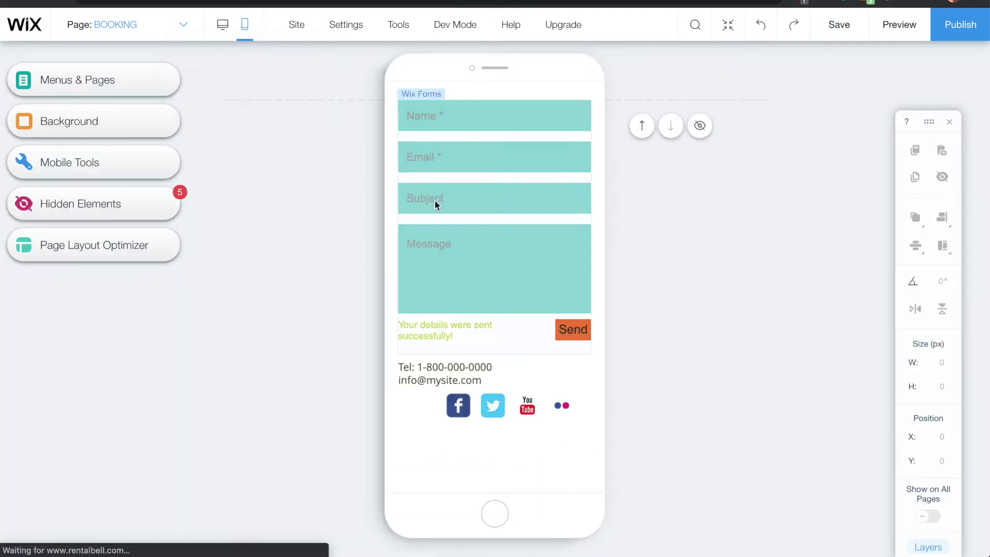
scroll(471, 199, down, 3)
scroll(471, 198, down, 3)
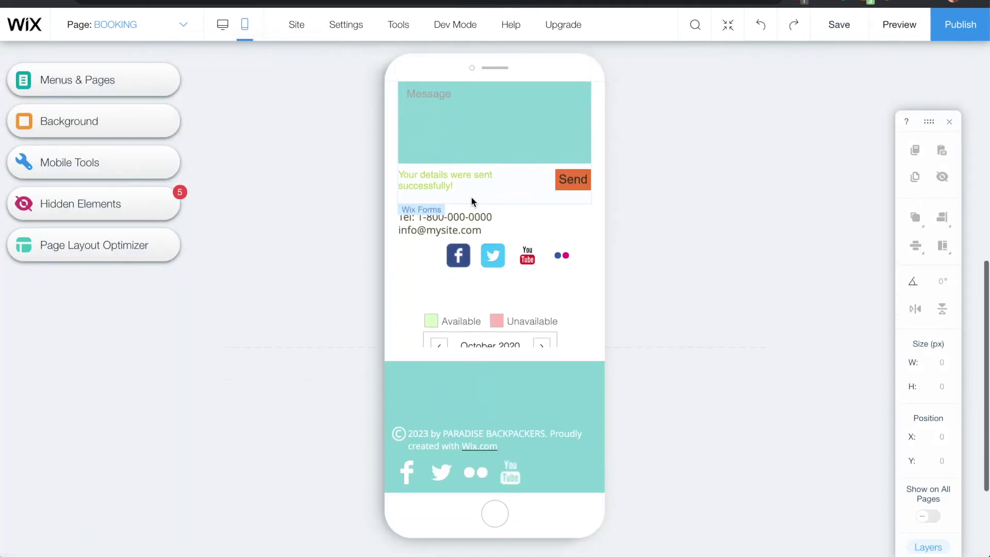
click(469, 302)
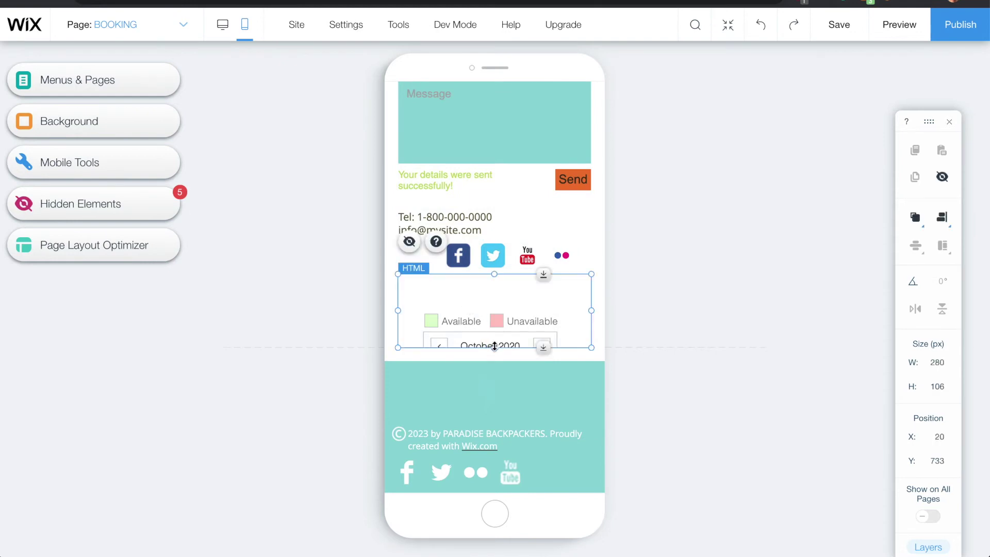
drag(495, 346, 492, 469)
scroll(508, 333, down, 2)
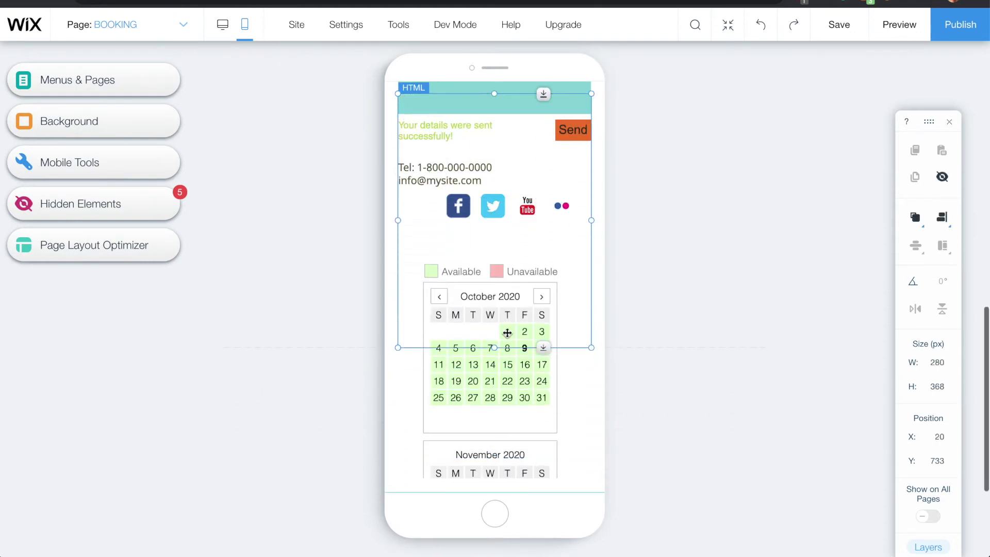
scroll(507, 333, down, 3)
drag(493, 348, 497, 516)
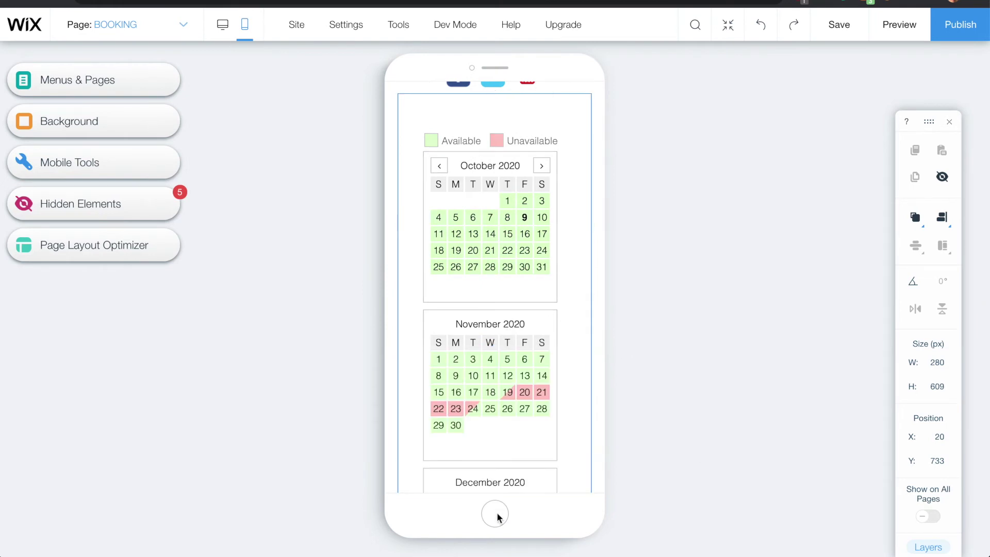
- Keep stretching the mobile calendar to about H 1091 so January fits fully, then deselect
scroll(520, 325, down, 3)
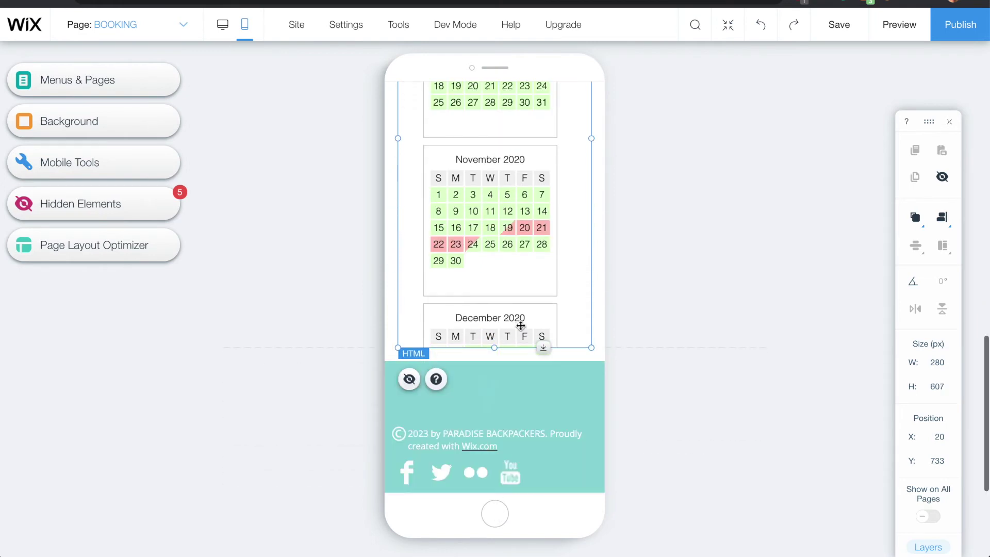
drag(494, 348, 499, 475)
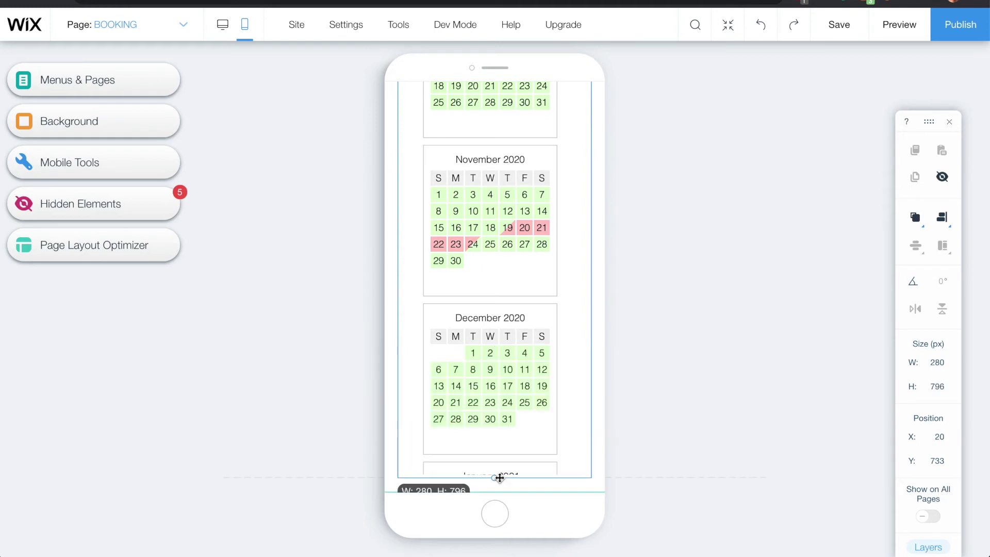
scroll(510, 329, down, 2)
scroll(511, 329, down, 2)
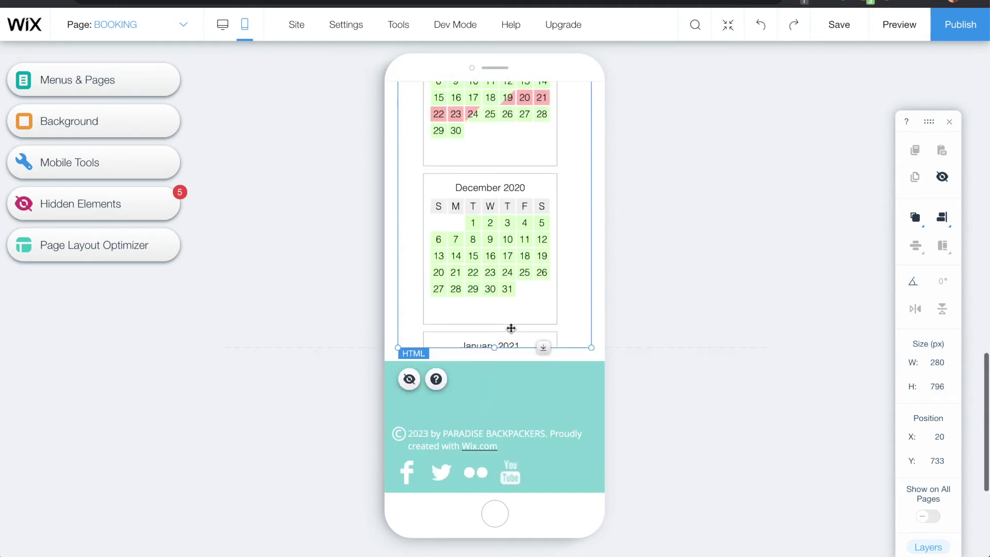
drag(494, 347, 495, 518)
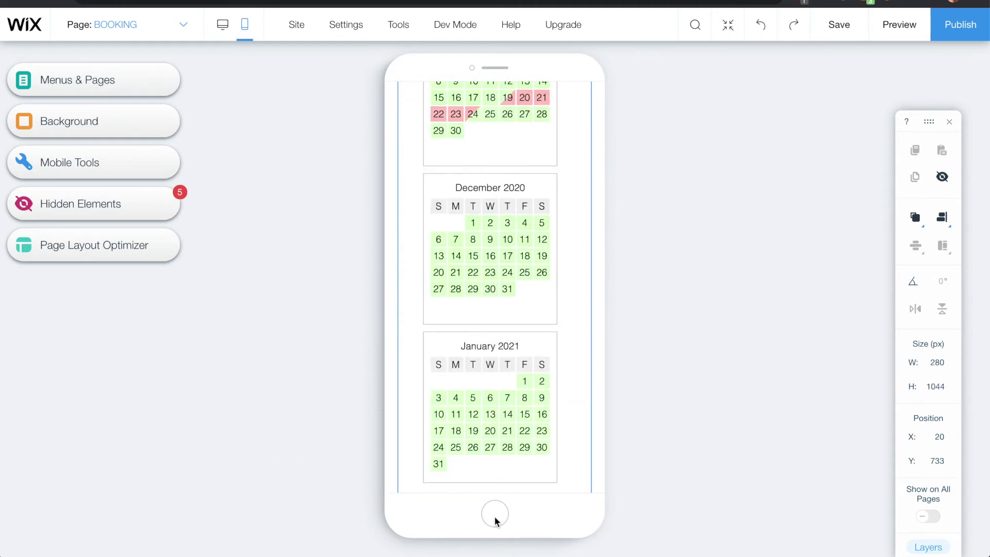
scroll(505, 433, down, 2)
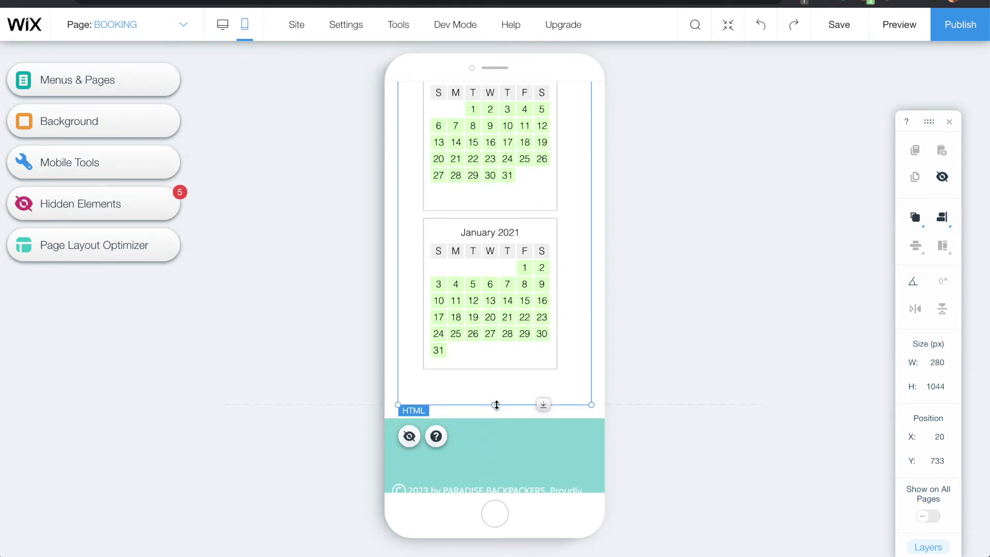
drag(497, 405, 486, 437)
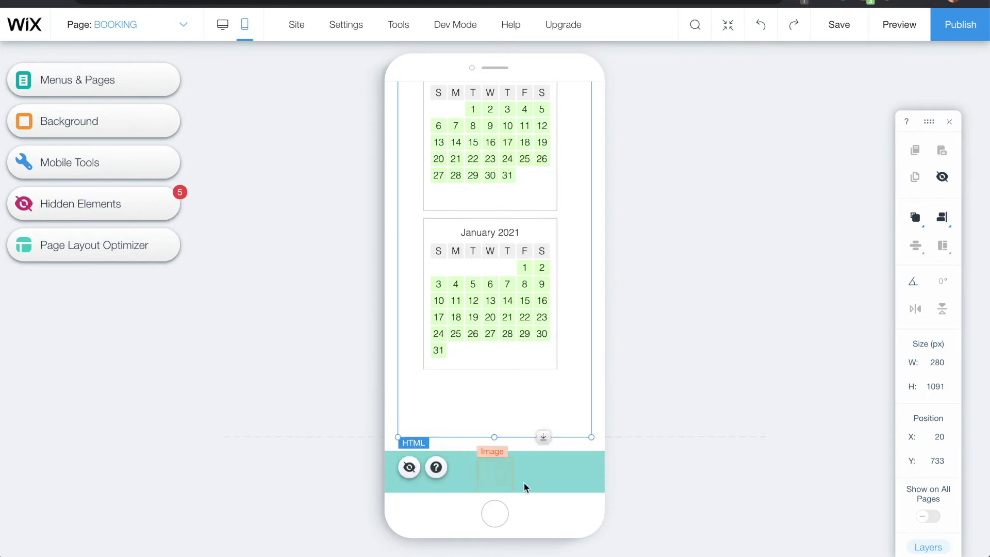
click(558, 477)
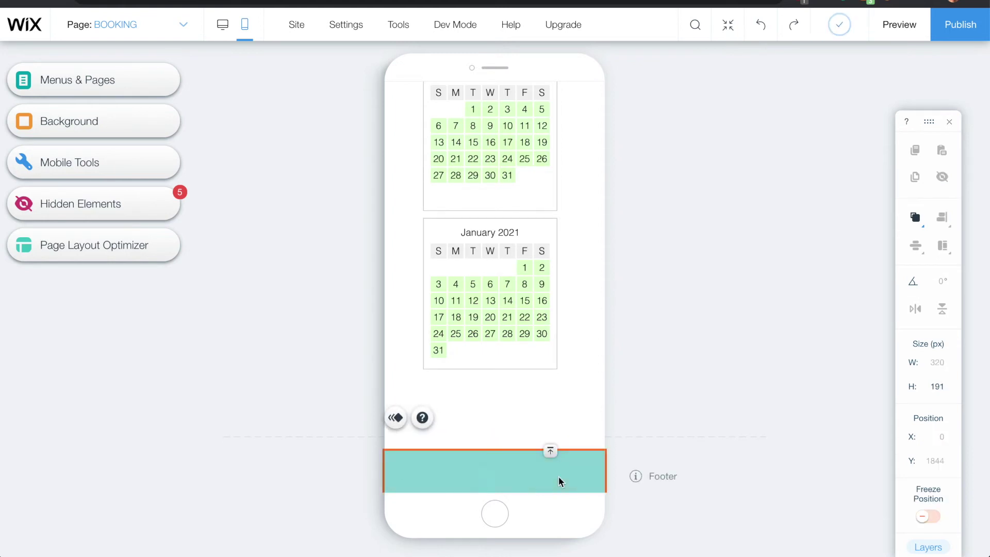
- Check the mobile calendar's size against the contact details and deselect everything
scroll(558, 373, up, 2)
scroll(558, 372, up, 12)
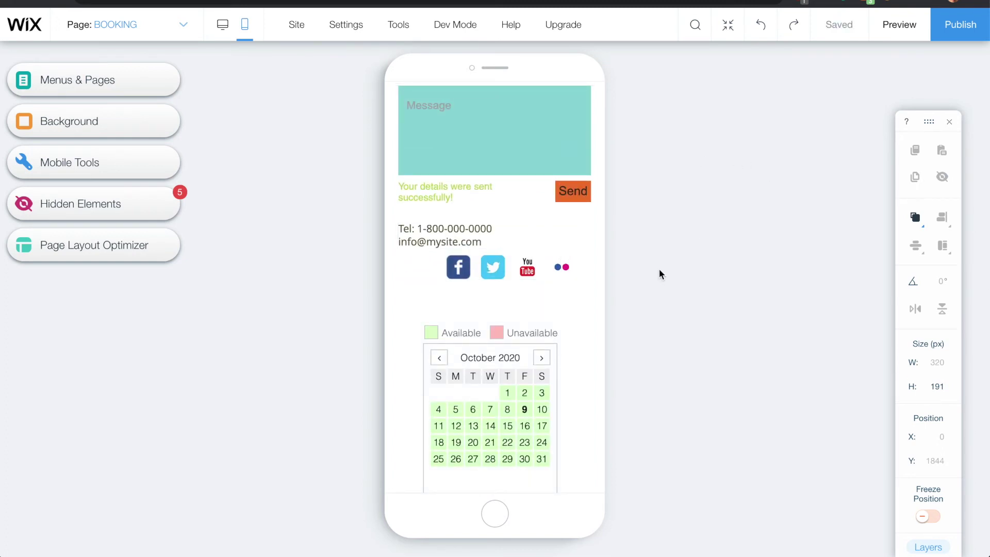
click(542, 358)
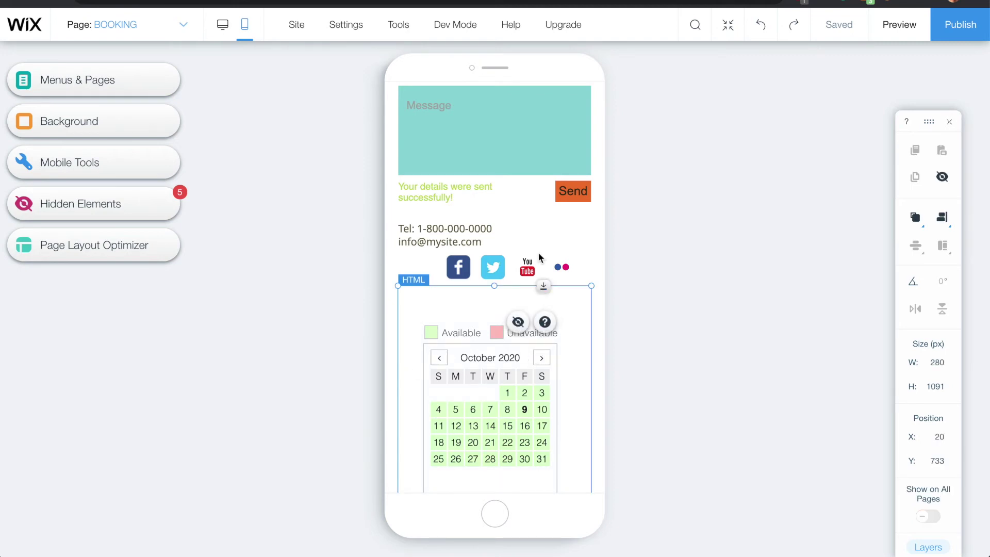
click(570, 238)
click(598, 259)
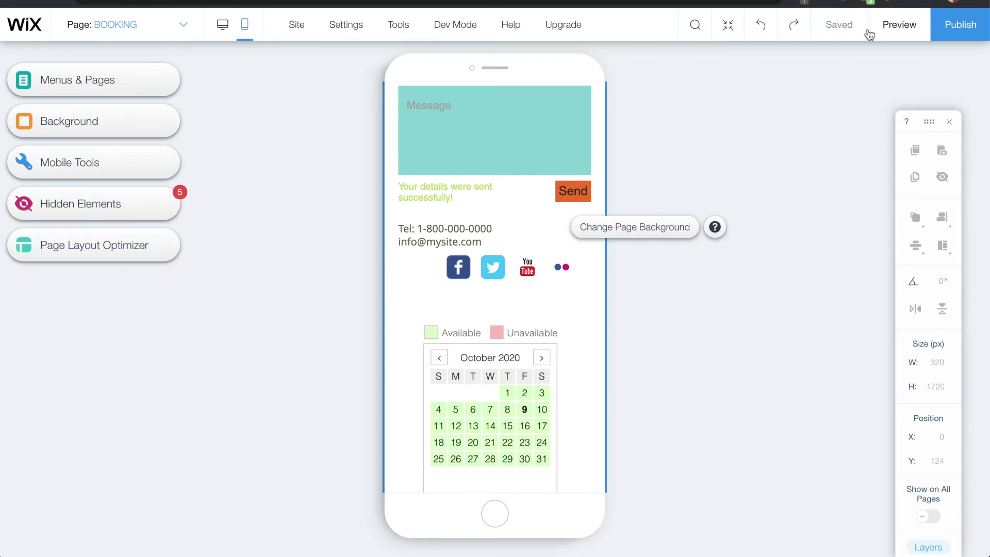
- Publish the site and open the live Booking page
click(953, 27)
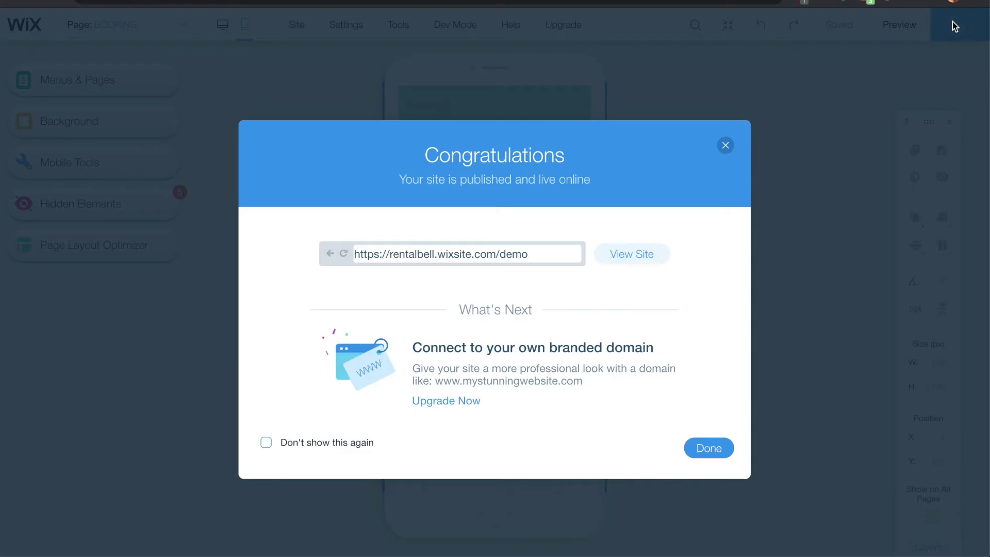
click(627, 255)
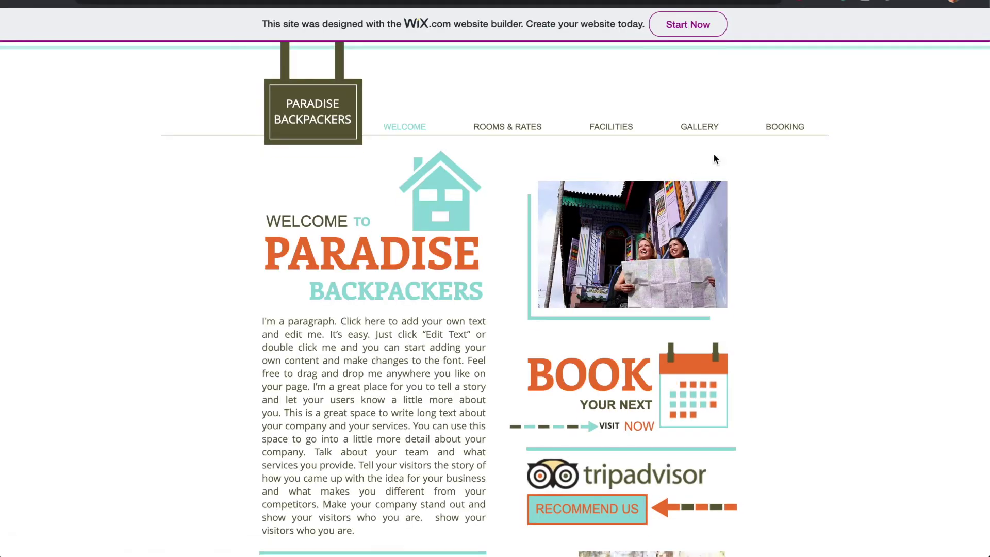
click(782, 129)
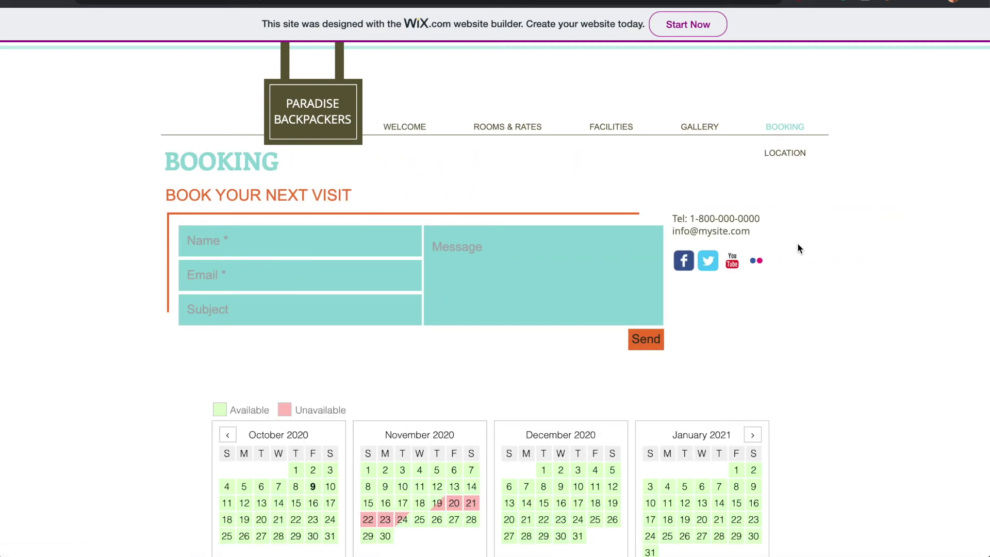
- Page the live calendar ahead to October 2021–January 2022, then return to RentalBell
scroll(868, 238, down, 3)
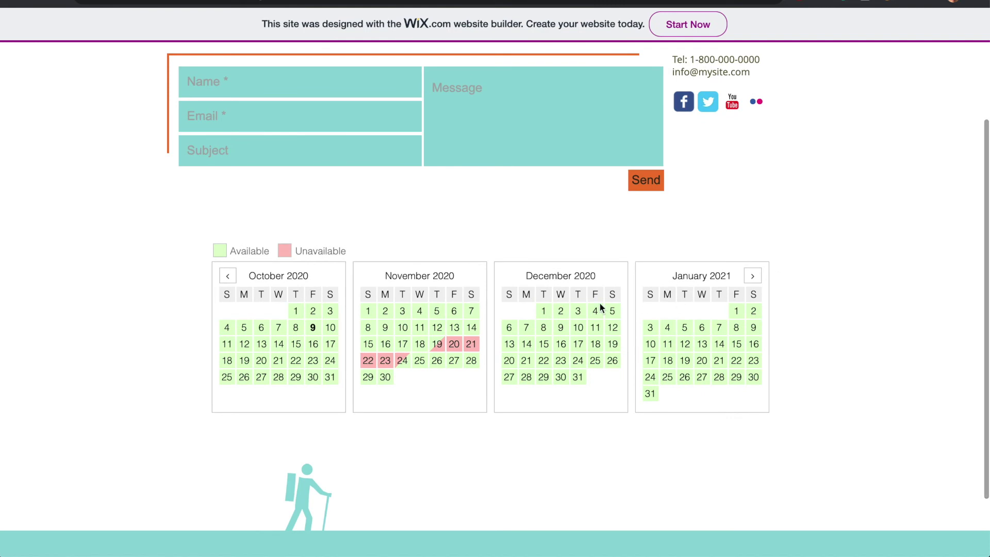
click(752, 276)
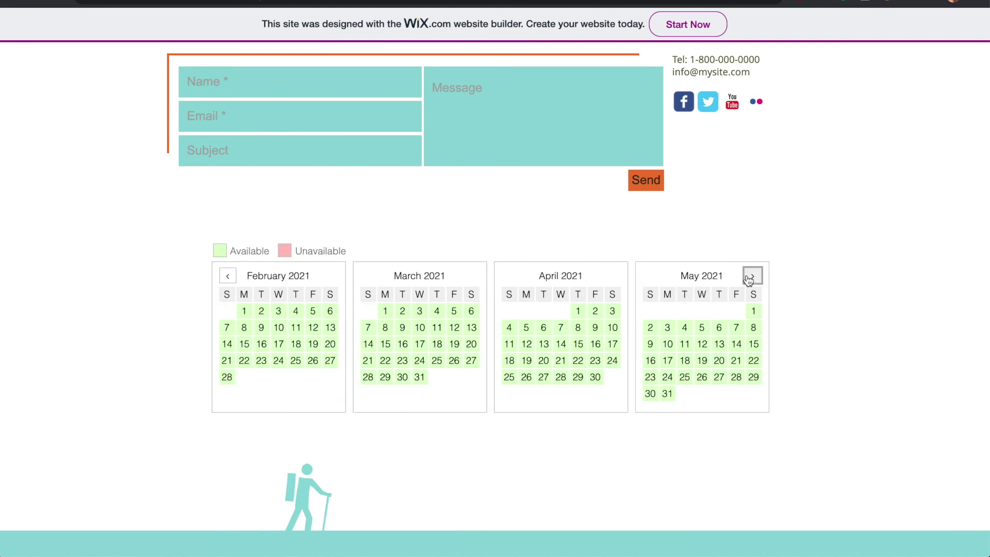
click(752, 277)
click(752, 277)
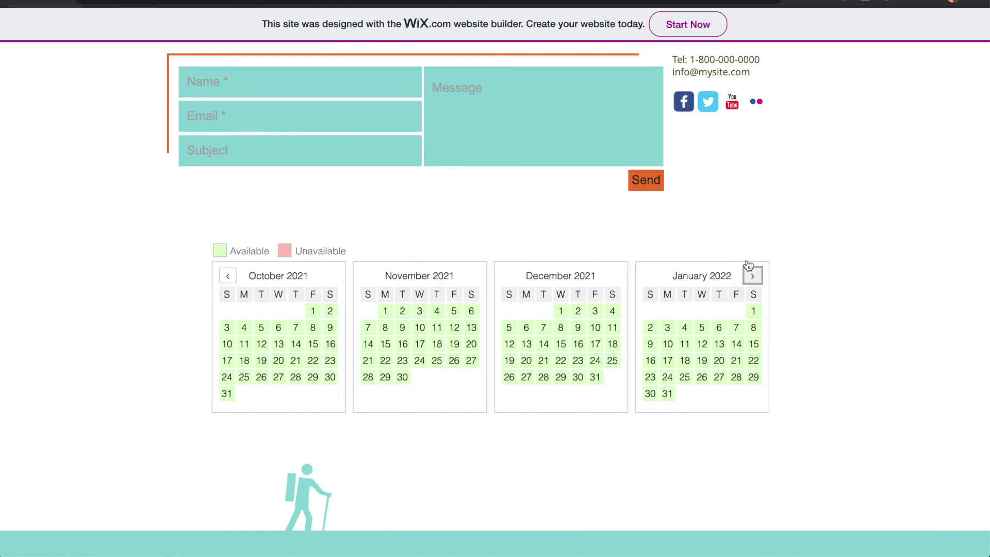
scroll(768, 201, up, 2)
scroll(768, 201, up, 2)
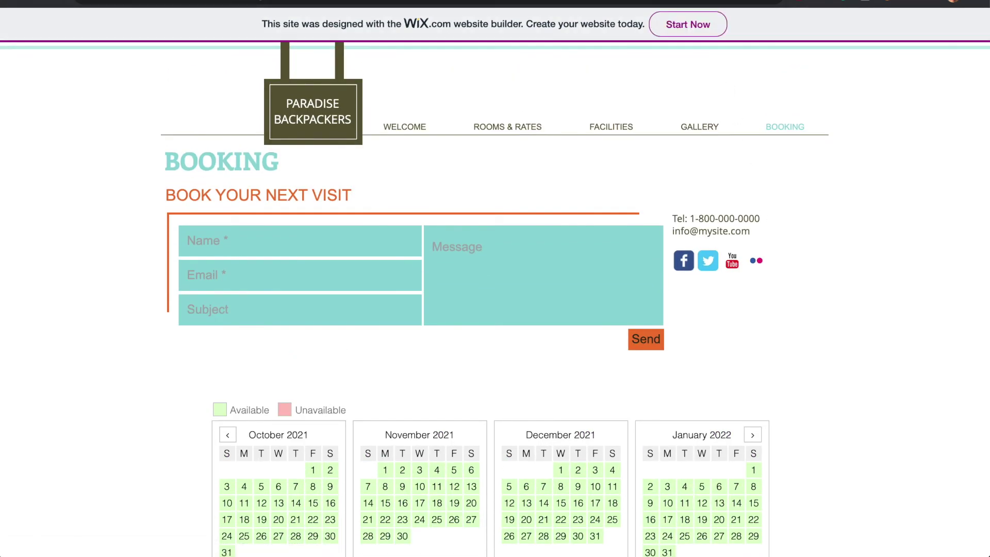
key(ctrl+Tab)
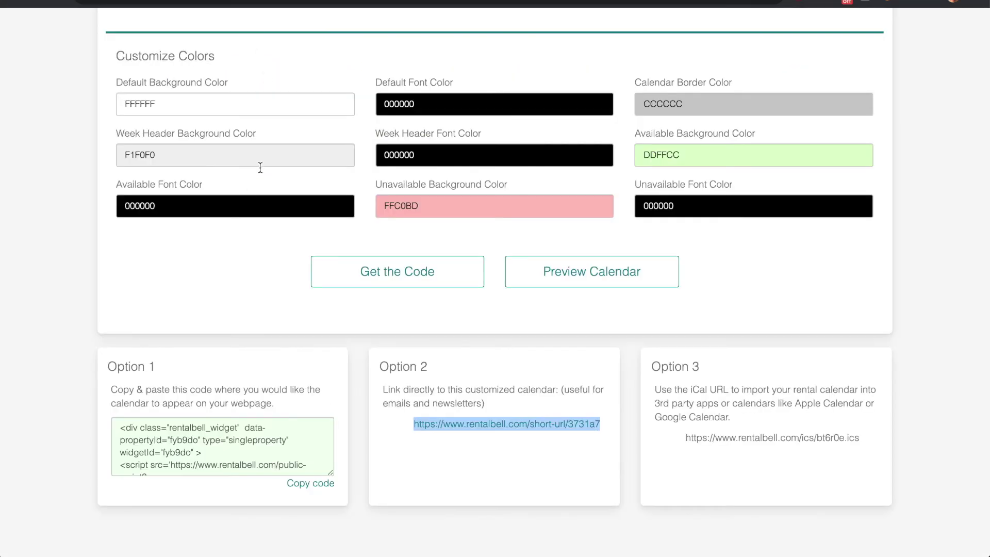
- Open the Bayside BNB rental page and move its calendar to November 2020, down to Channels
scroll(260, 167, up, 6)
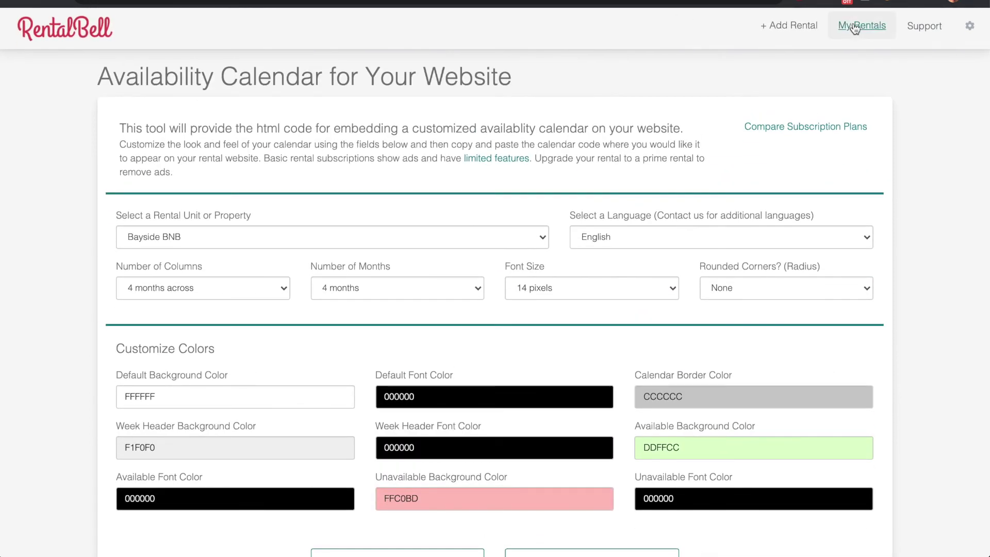
click(855, 29)
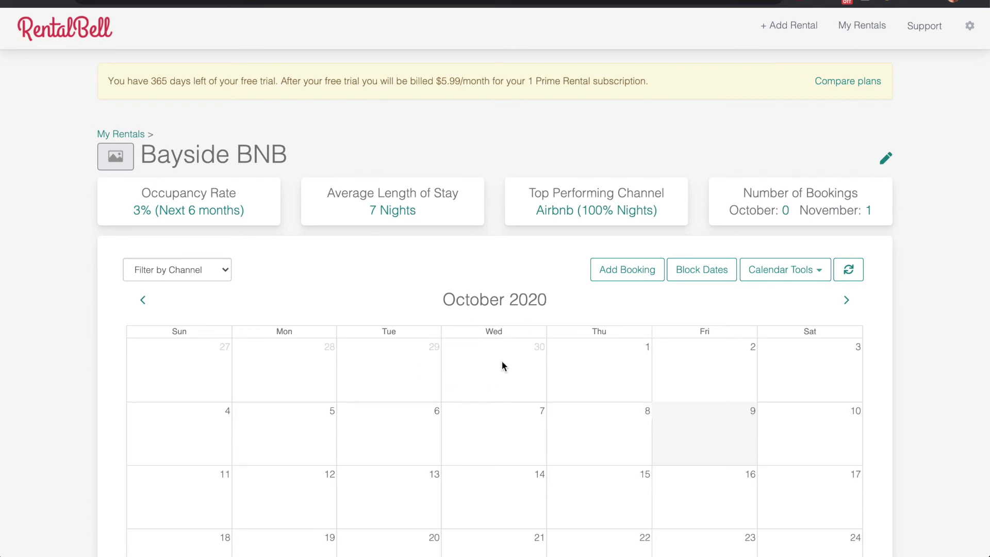
scroll(504, 361, down, 4)
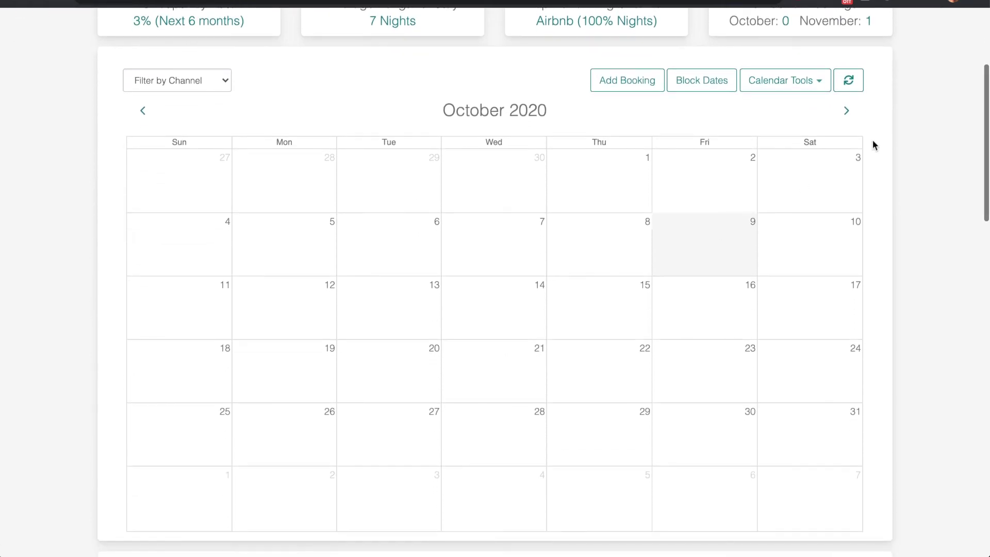
click(846, 111)
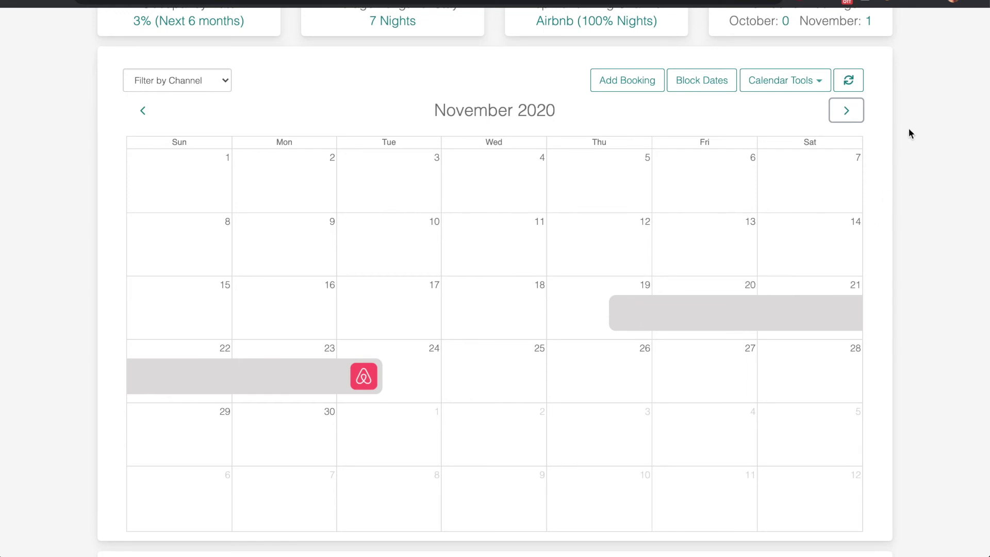
scroll(884, 89, down, 8)
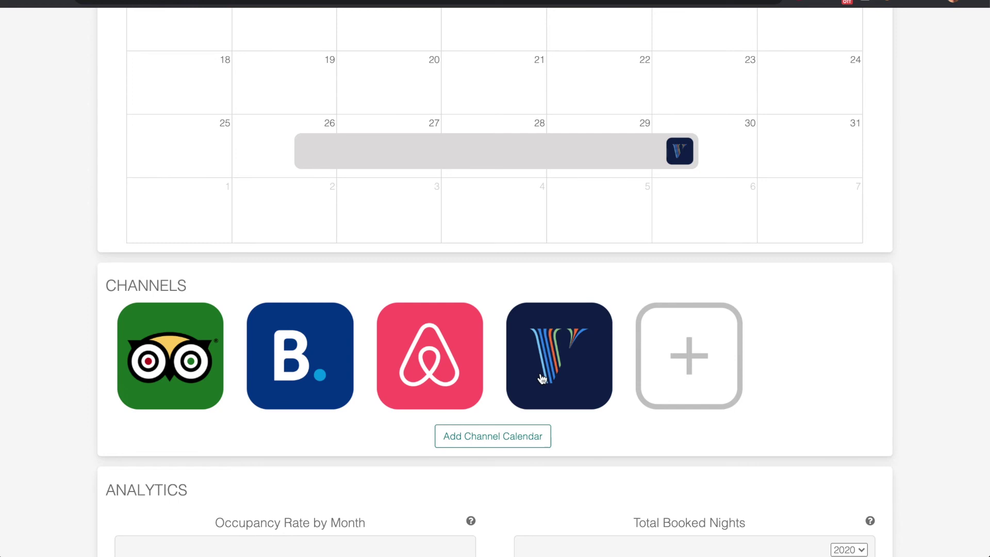
scroll(542, 379, up, 5)
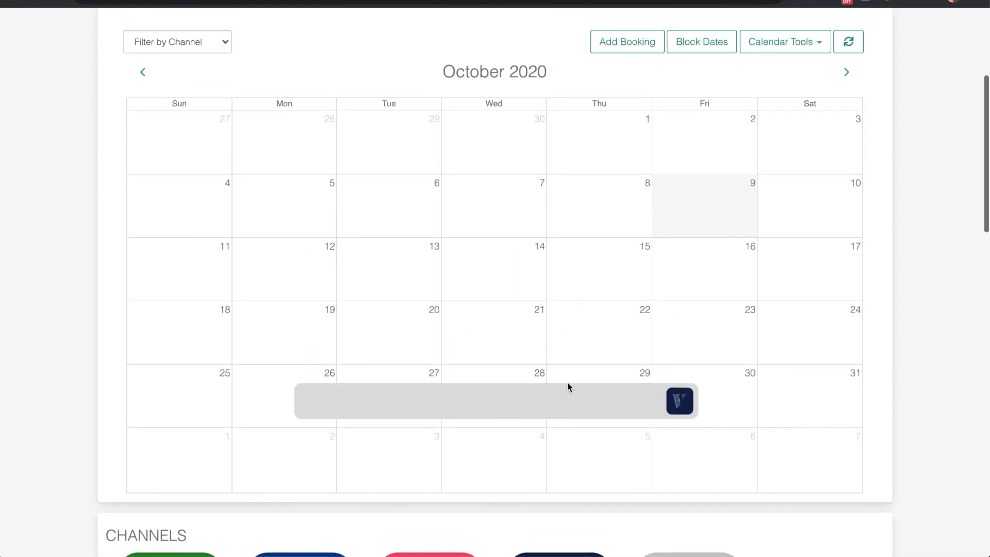
mouse_move(572, 402)
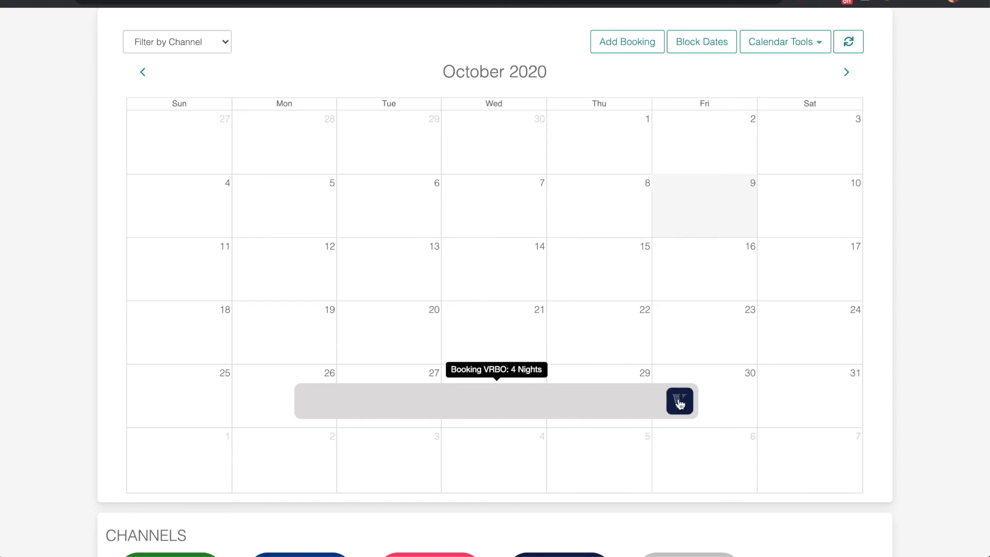
click(846, 71)
mouse_move(781, 292)
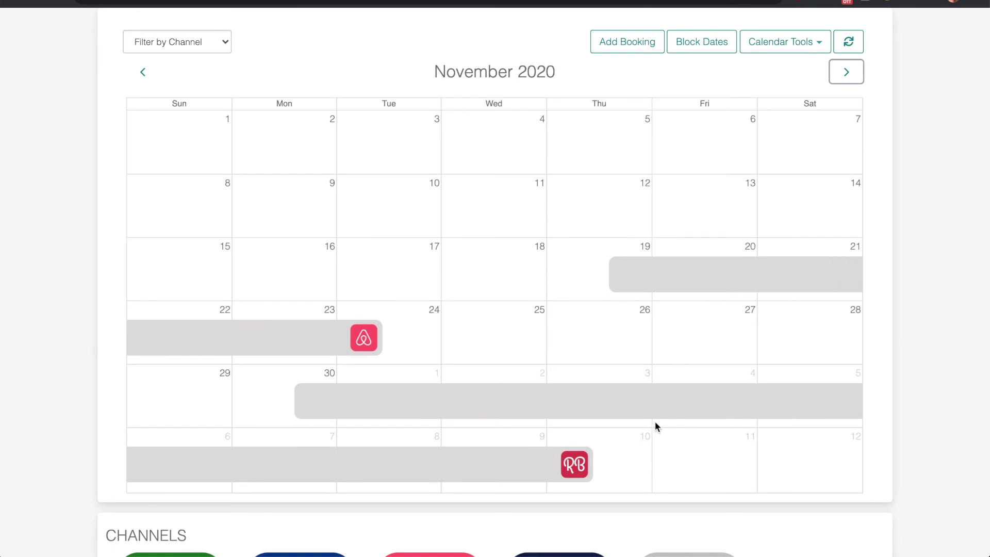
click(143, 73)
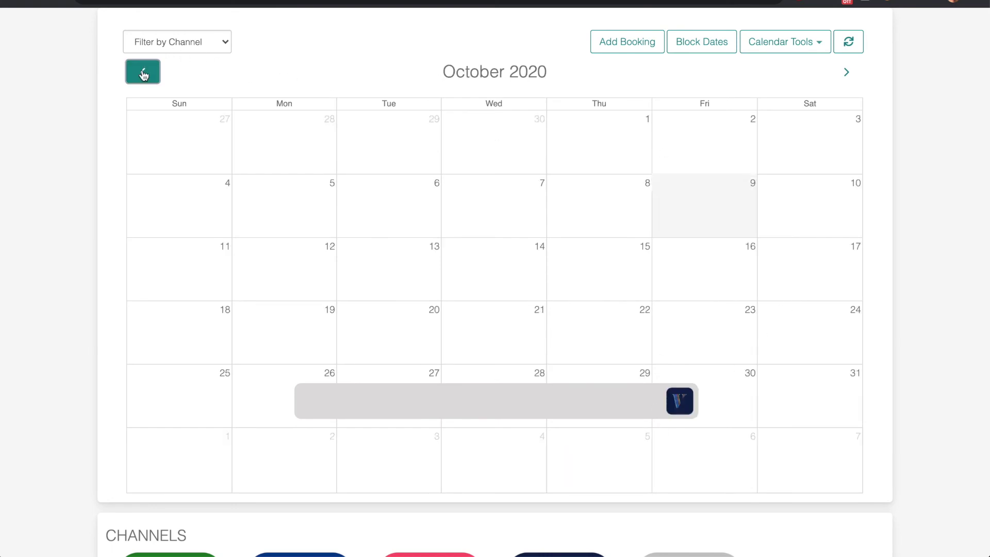
scroll(692, 246, down, 12)
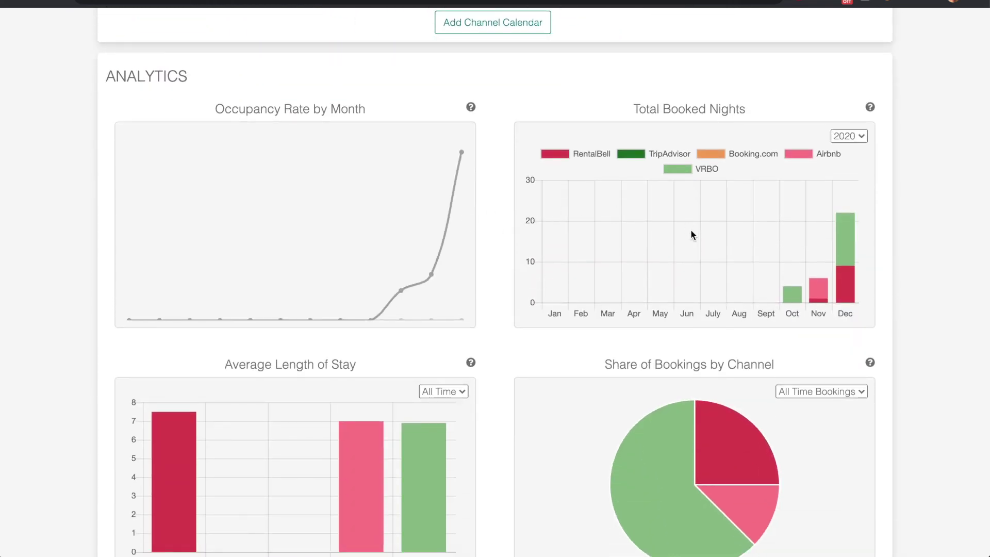
scroll(691, 230, down, 3)
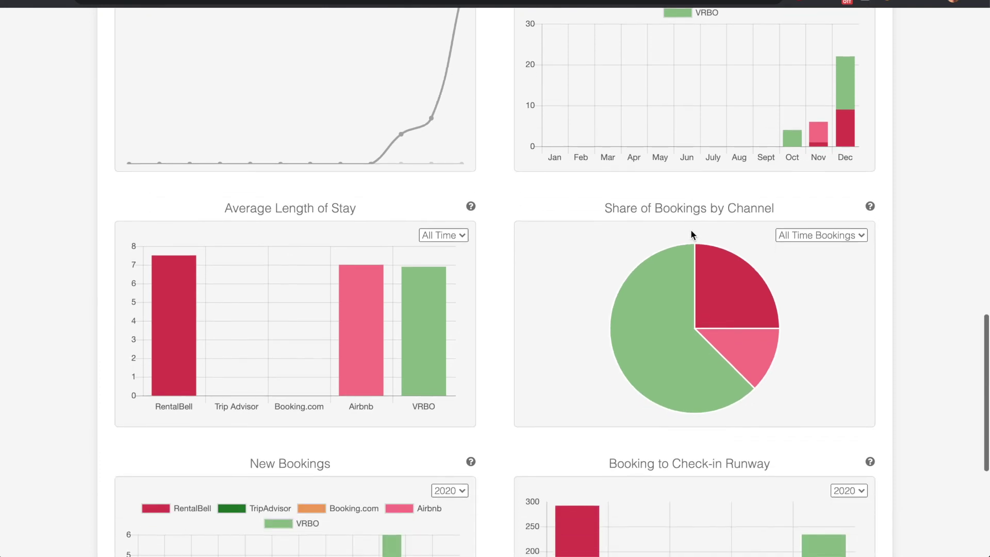
scroll(691, 230, down, 2)
scroll(691, 233, down, 2)
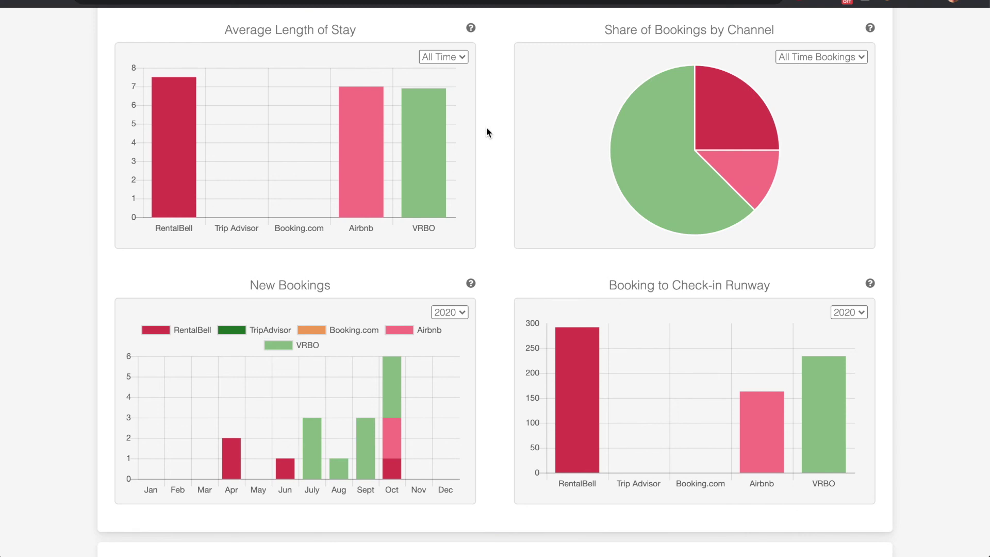
scroll(487, 133, down, 2)
mouse_move(584, 264)
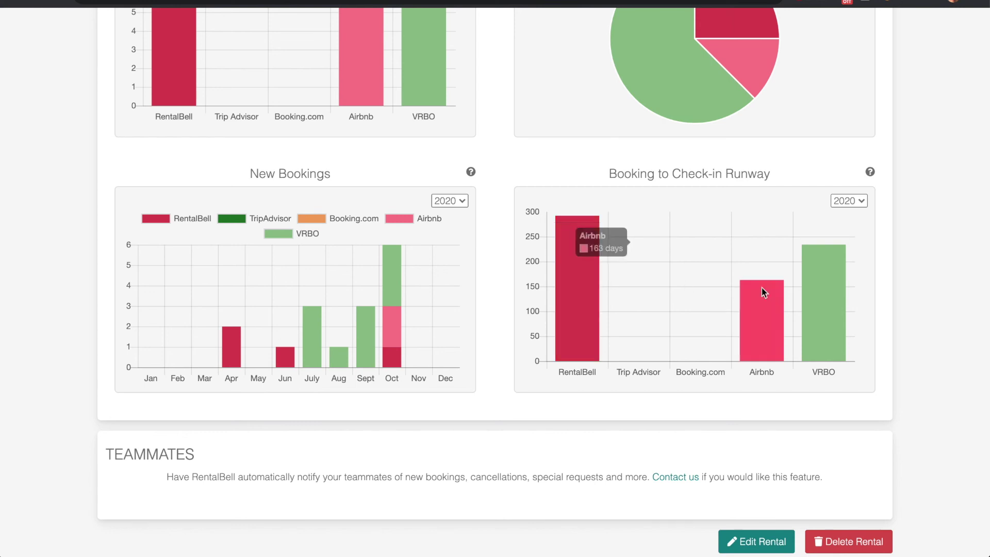
mouse_move(779, 327)
mouse_move(811, 312)
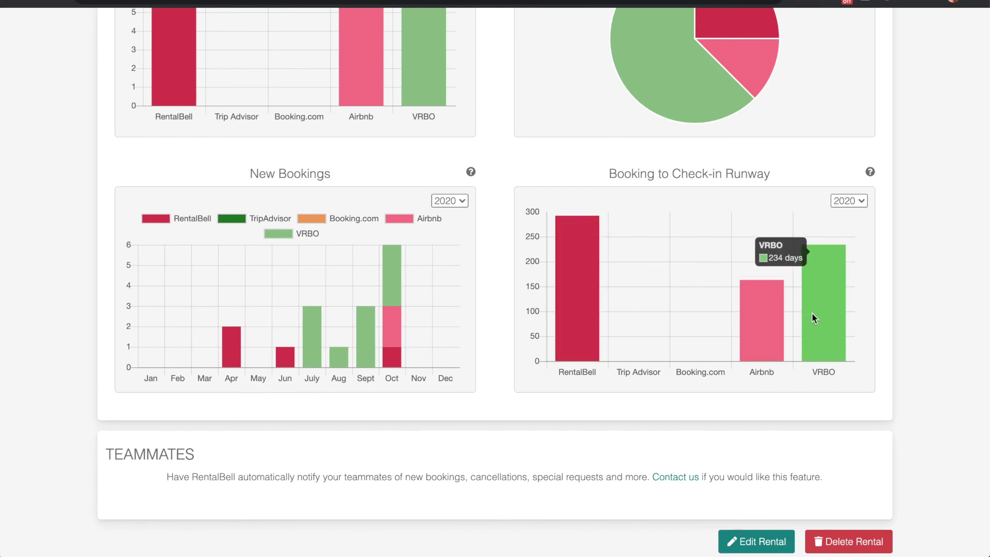
mouse_move(596, 309)
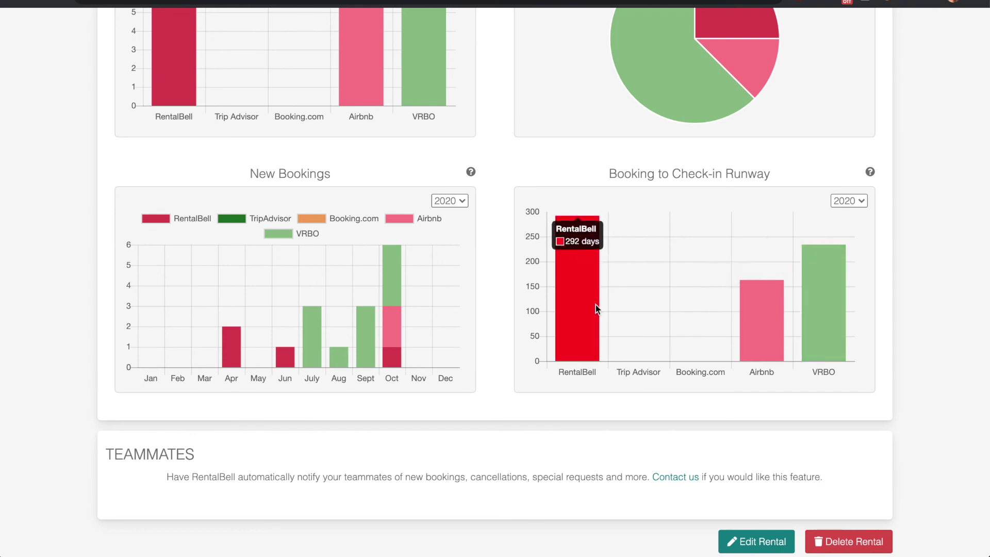
scroll(543, 297, up, 2)
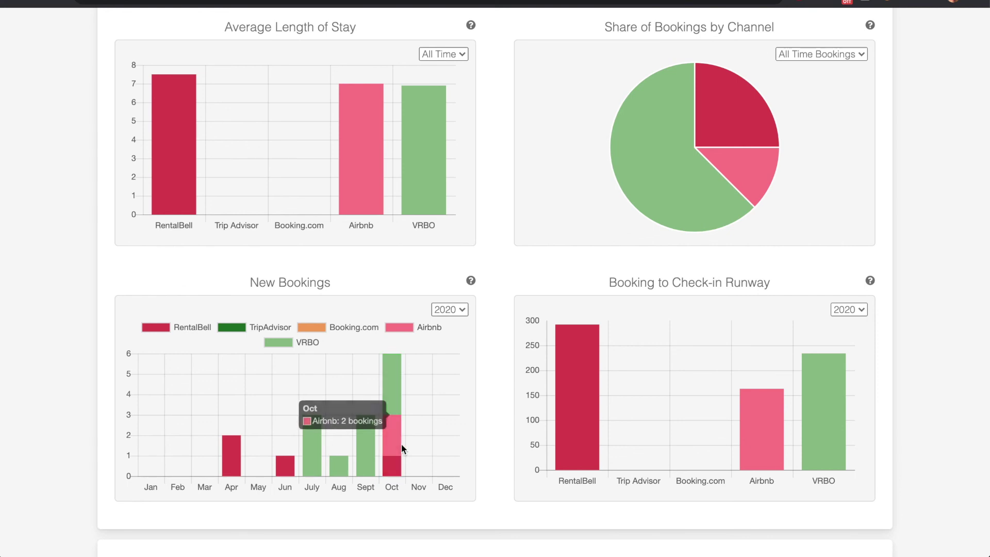
scroll(401, 444, up, 1)
scroll(401, 443, up, 2)
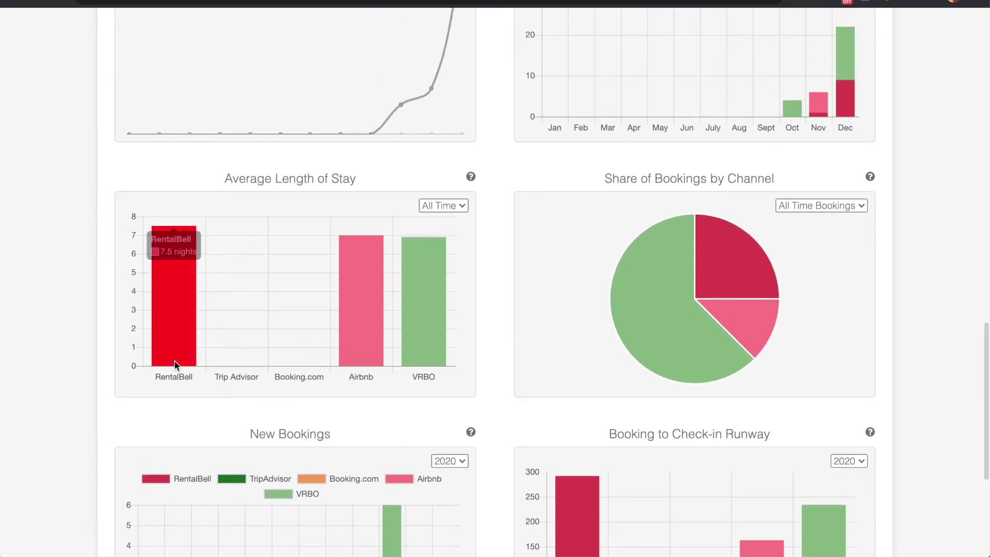
mouse_move(355, 328)
mouse_move(177, 327)
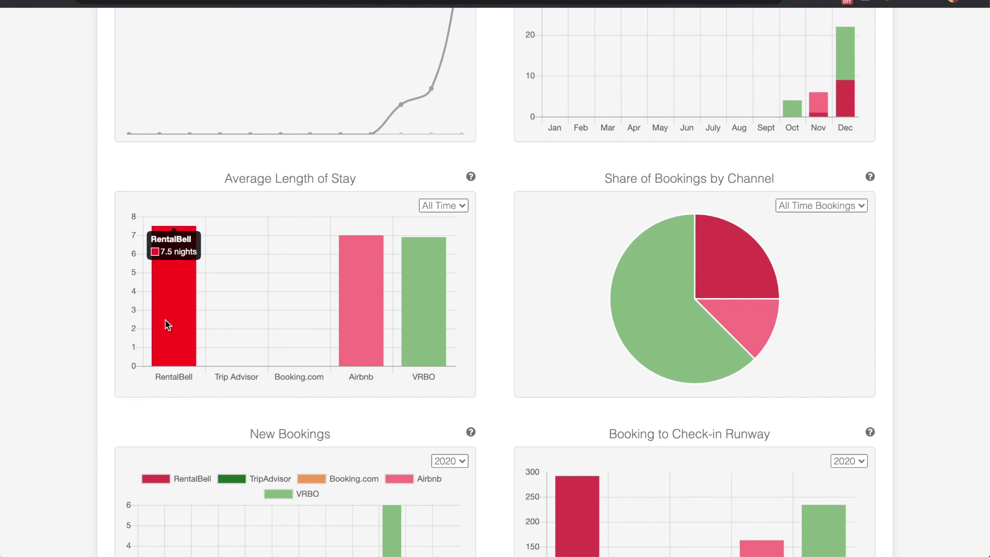
mouse_move(366, 312)
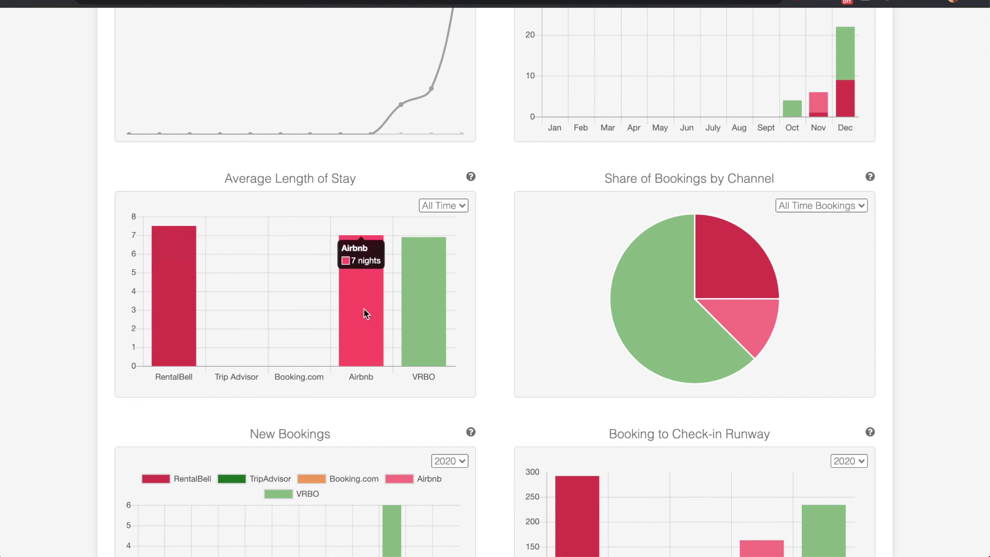
scroll(366, 312, up, 1)
mouse_move(652, 328)
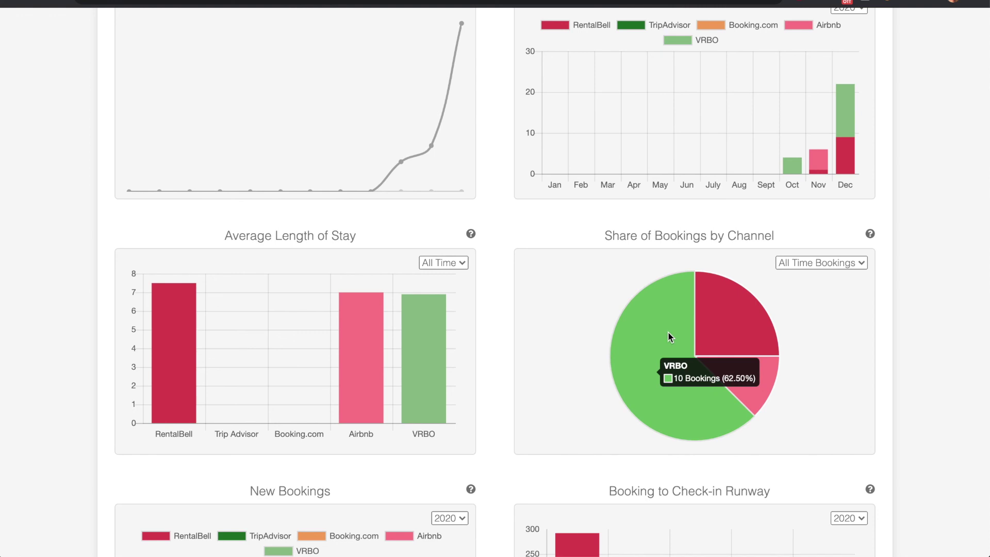
scroll(668, 334, up, 1)
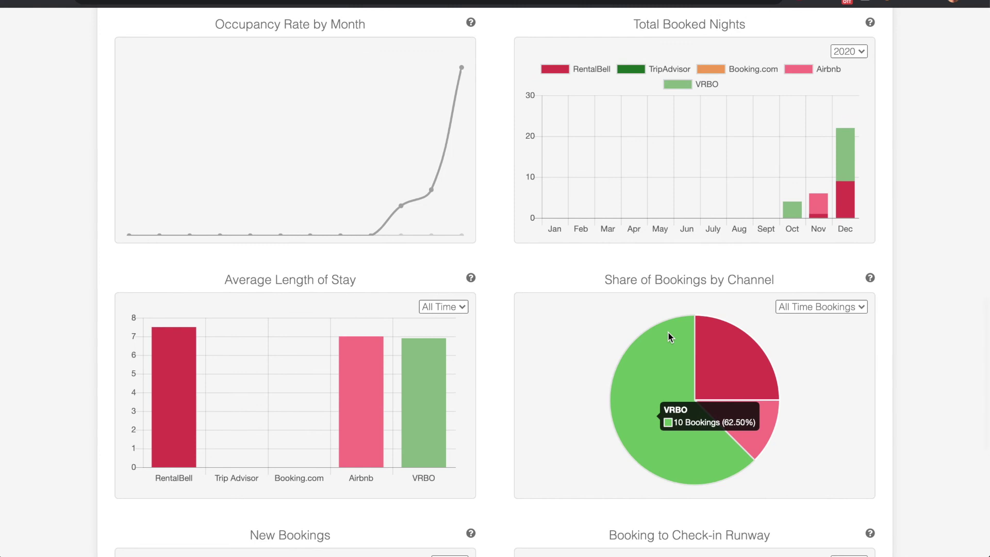
scroll(668, 333, up, 4)
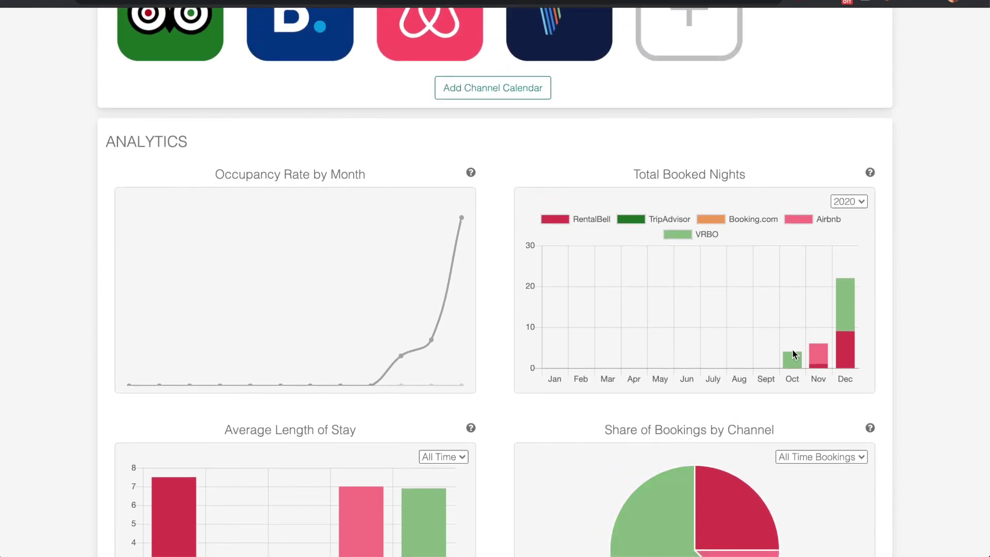
mouse_move(819, 353)
mouse_move(849, 317)
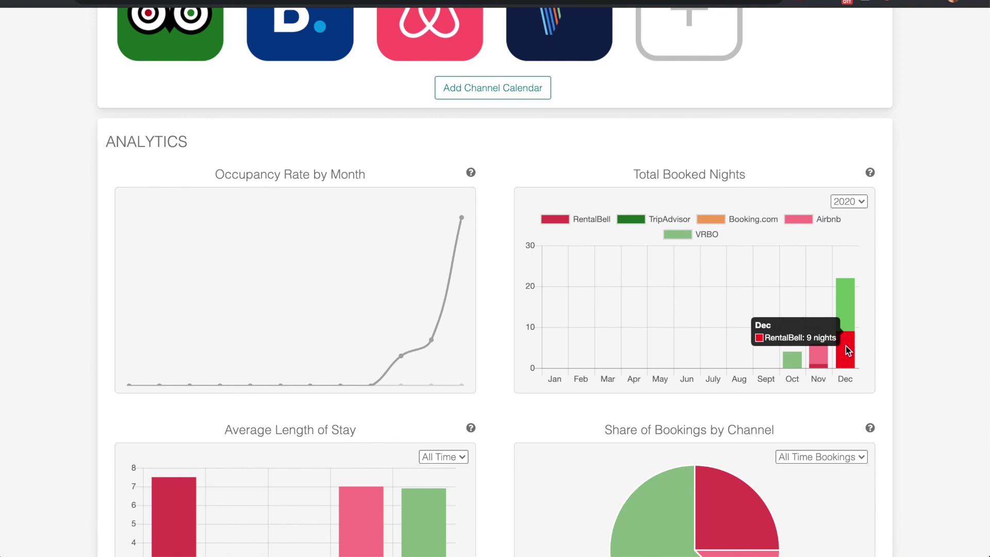
mouse_move(461, 221)
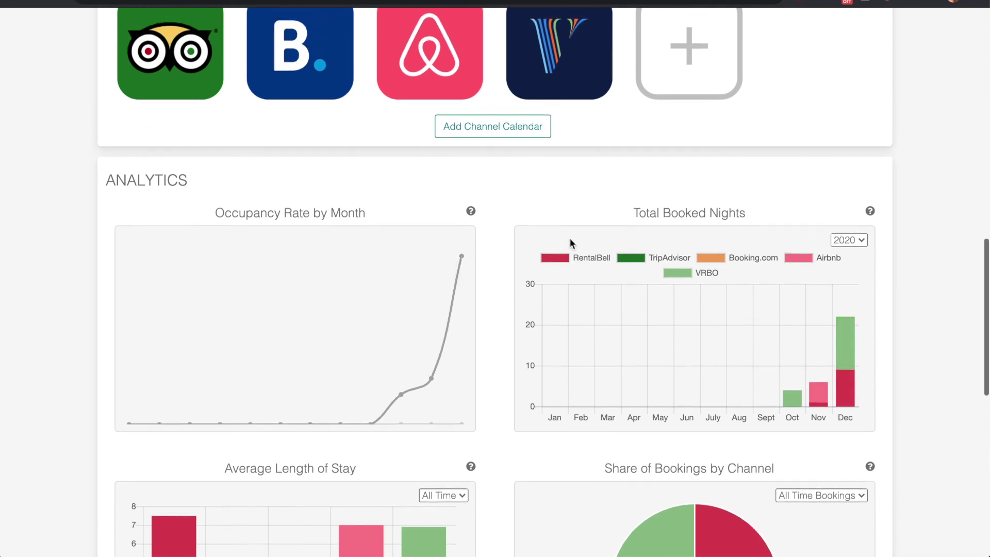
scroll(570, 241, up, 15)
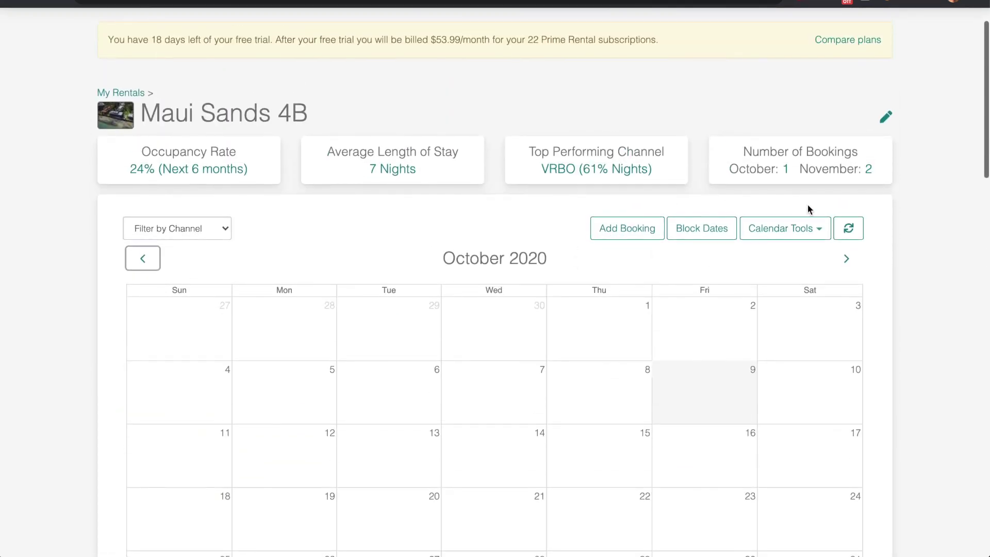
- Open the Calendar Tools dropdown above the Maui Sands 4B calendar
click(816, 230)
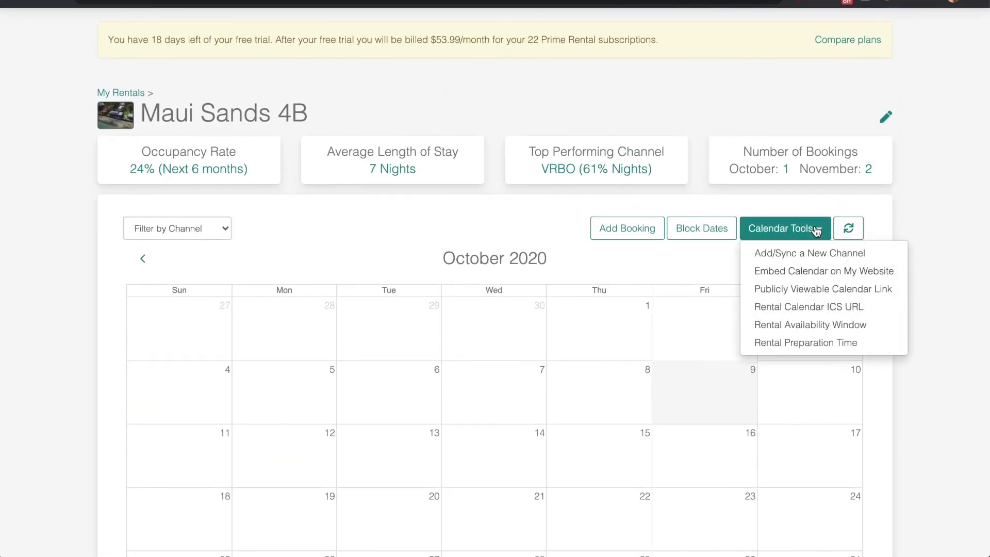